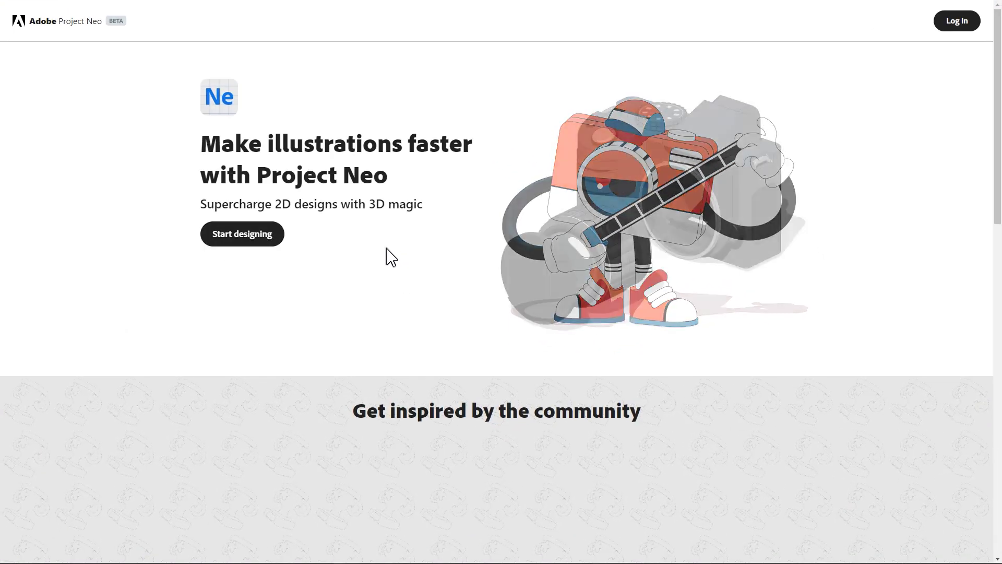
Sign in, orbit the Camera showcase model, then start a new blank design
left_click(242, 234)
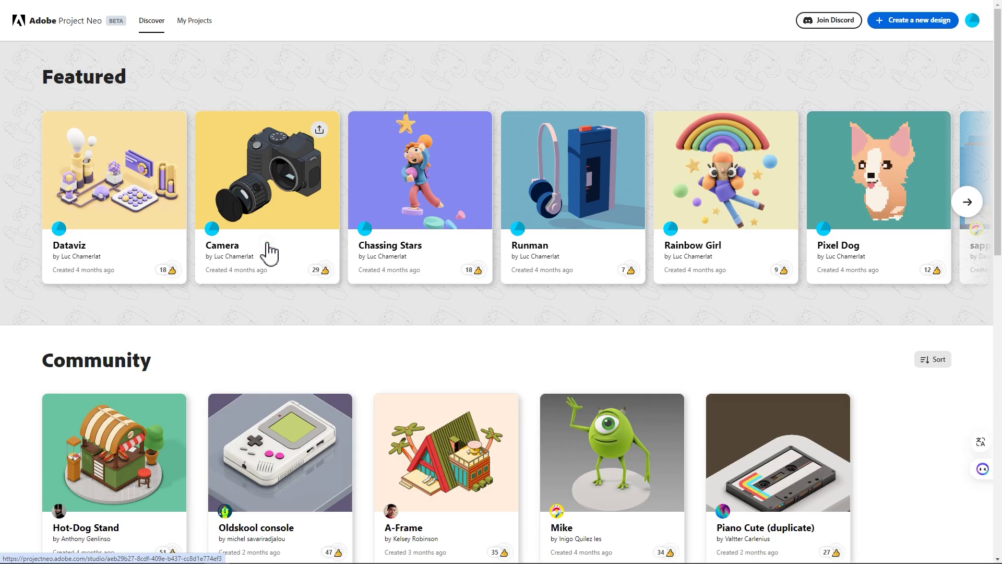
left_click(276, 247)
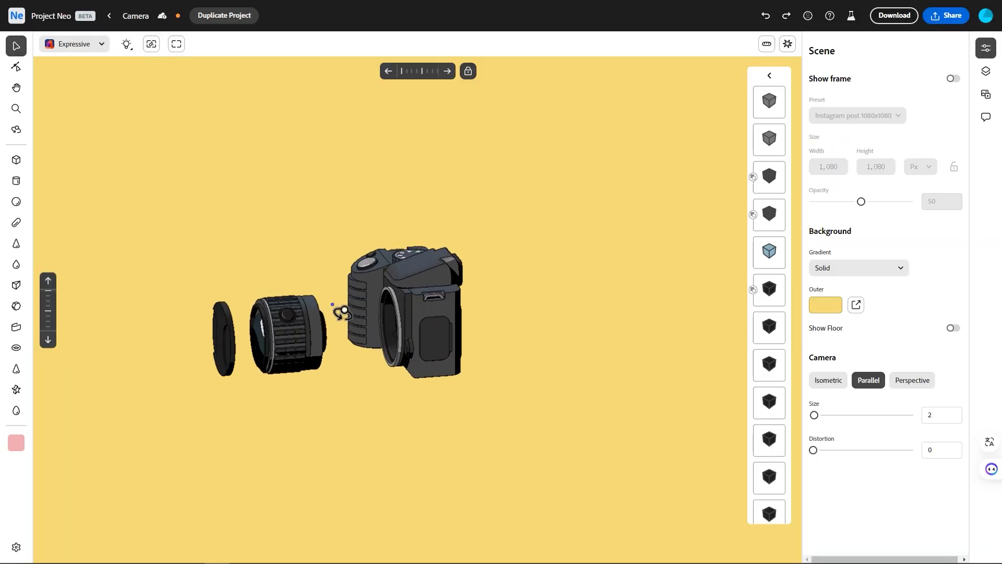
mouse_move(343, 308)
left_mouse_down()
mouse_move(461, 286)
mouse_move(412, 321)
left_mouse_up()
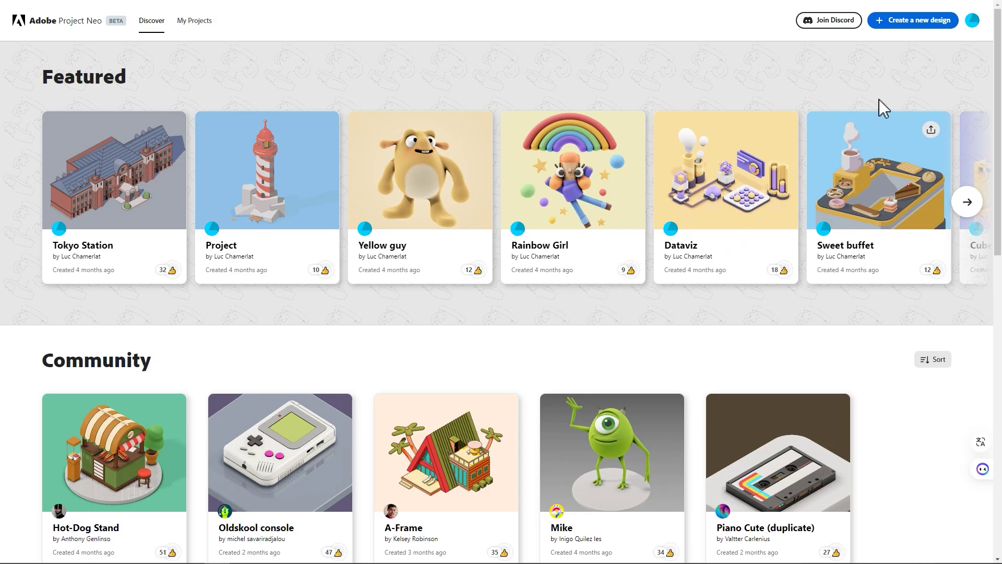
left_click(914, 28)
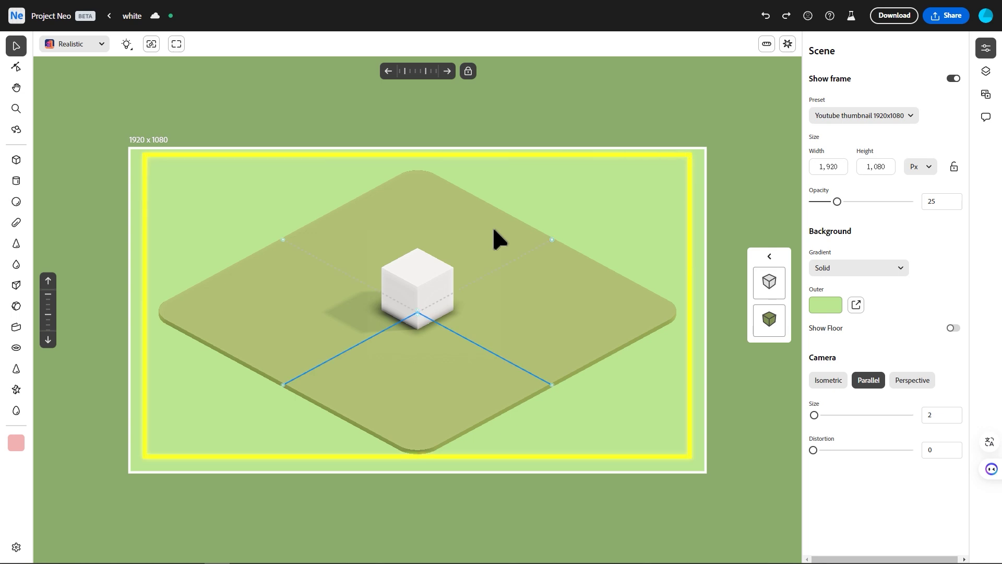
Delete the default green platform and the white cube from the design
left_click(493, 229)
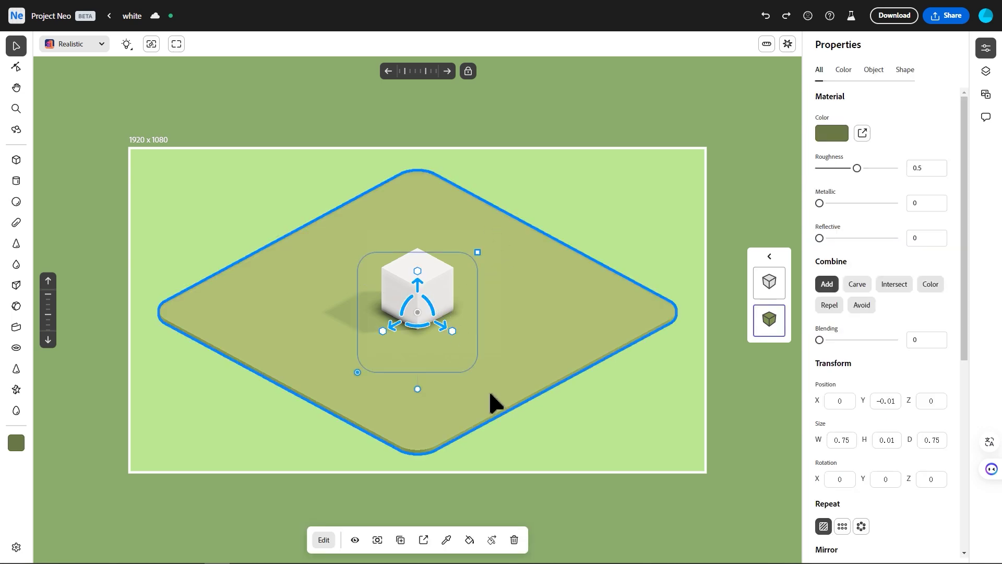
left_click(515, 541)
left_click(437, 307)
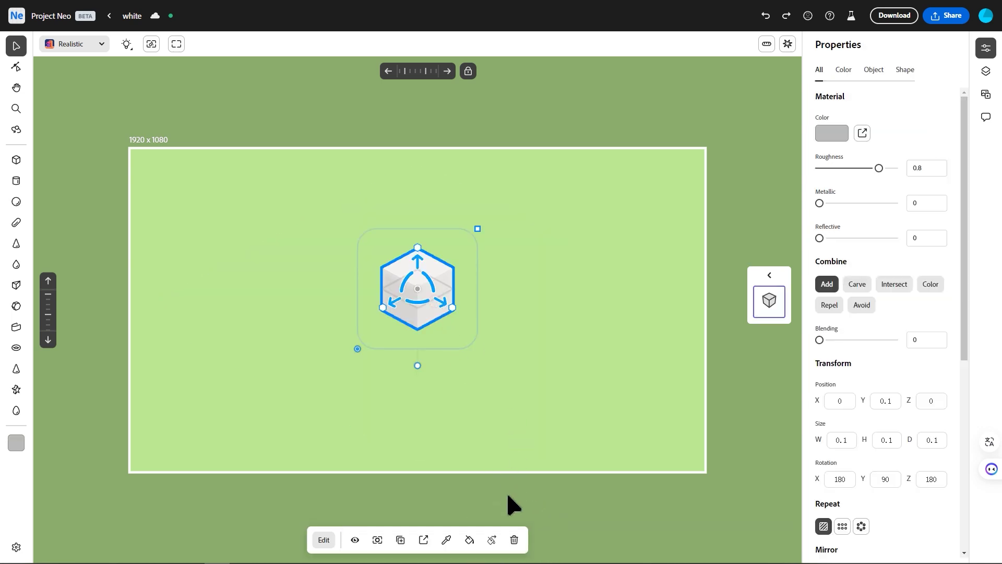
left_click(515, 541)
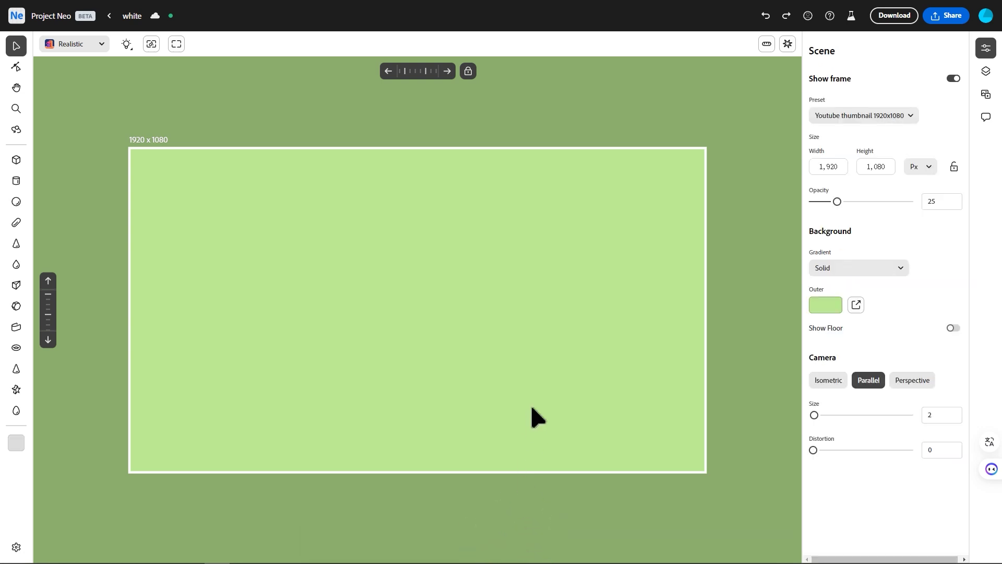
left_click(839, 308)
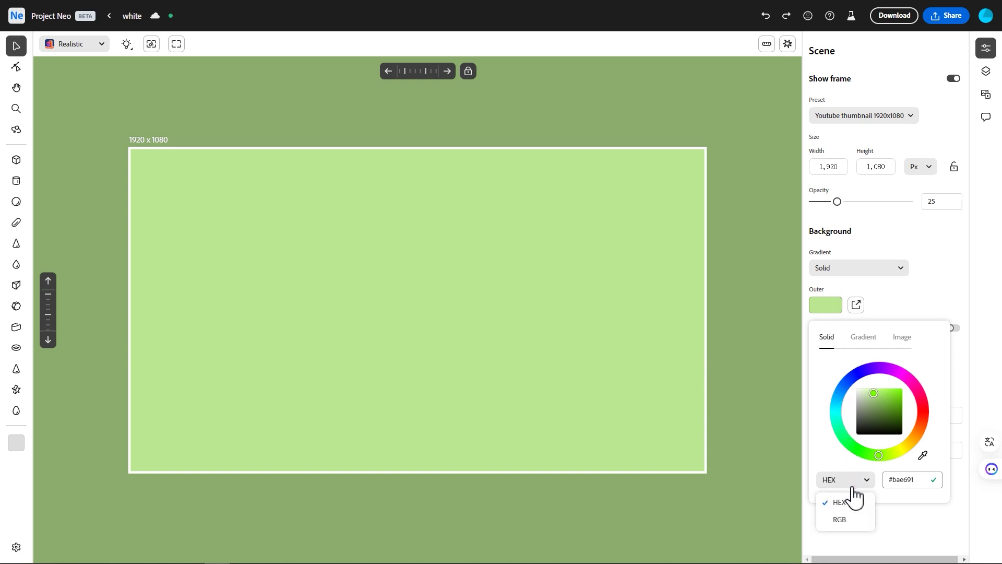
Switch the background colour format to RGB and enter 0, 255, 0
left_click(839, 519)
left_click(837, 503)
type("0")
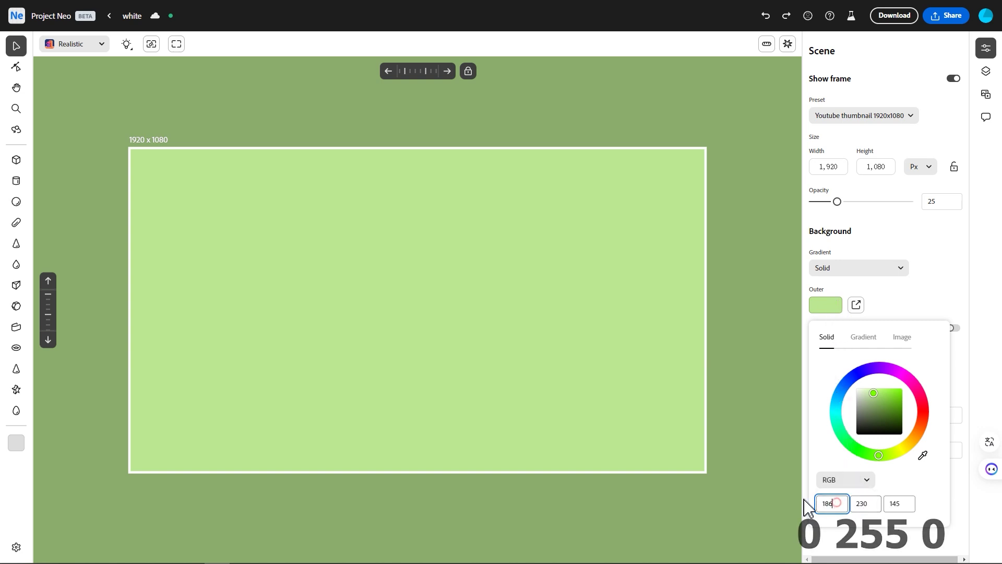
double_click(869, 504)
type("255")
double_click(902, 504)
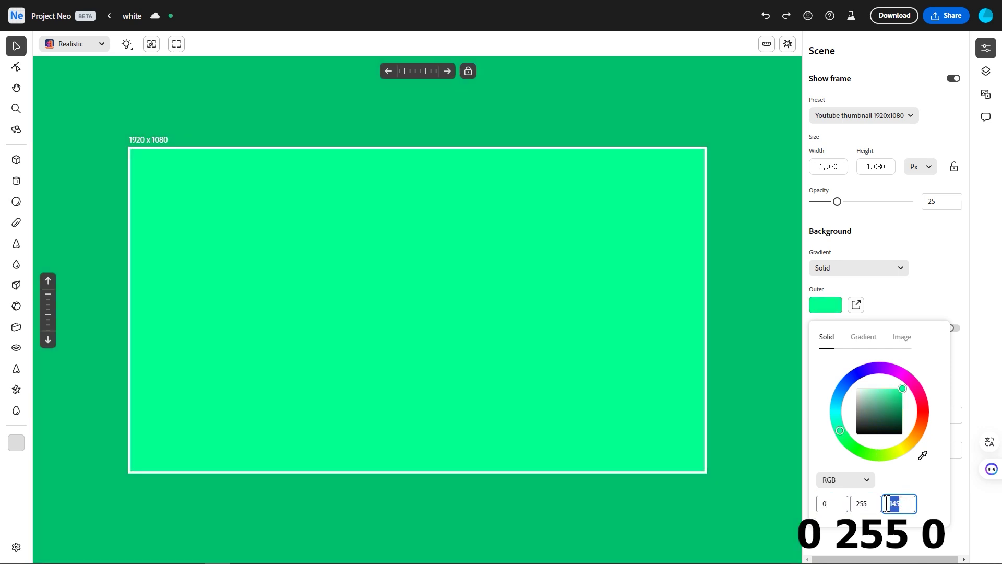
type("0")
key("Return")
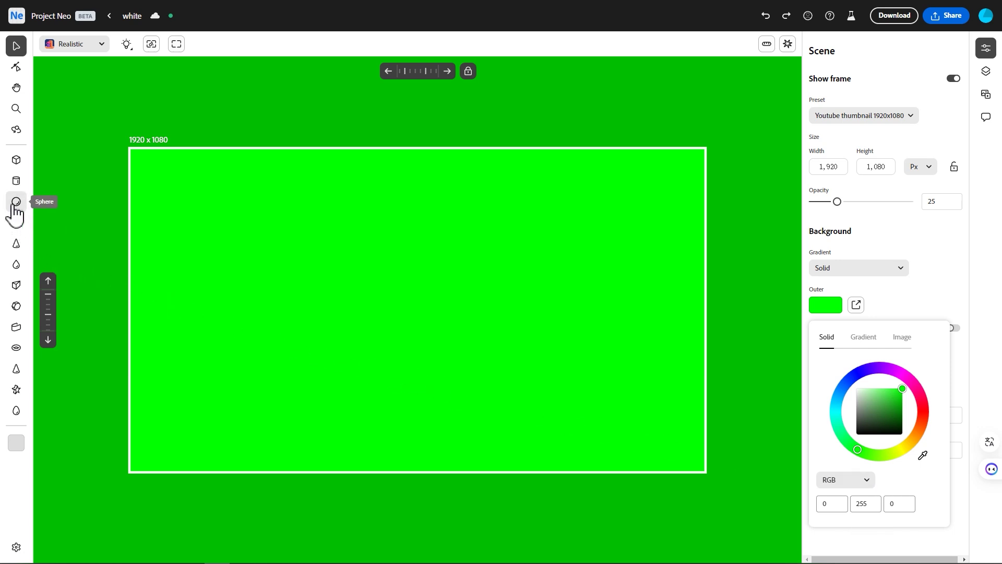
Place a 3D star at the frame centre and rotate it to a tilted angle
left_click(16, 389)
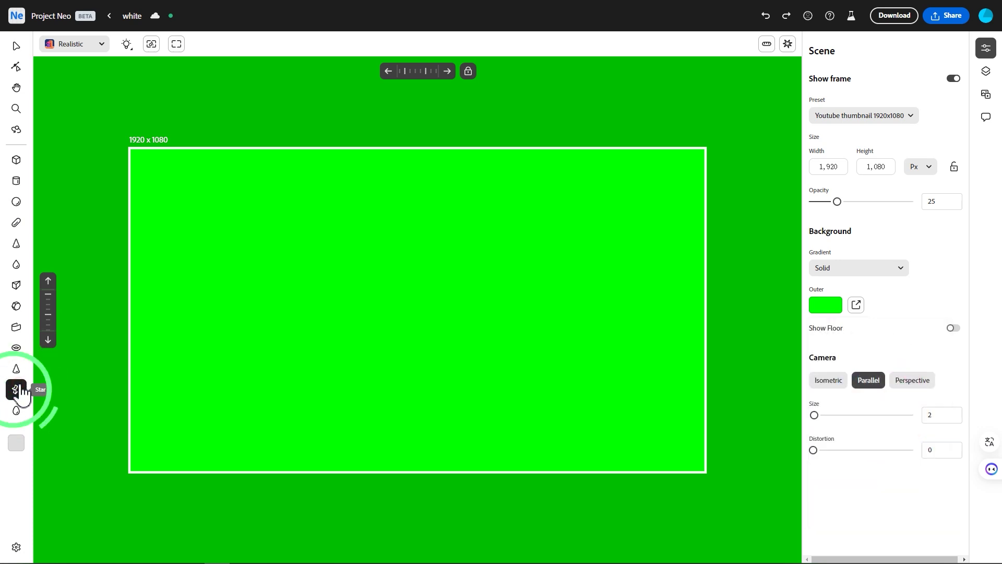
left_click(379, 313)
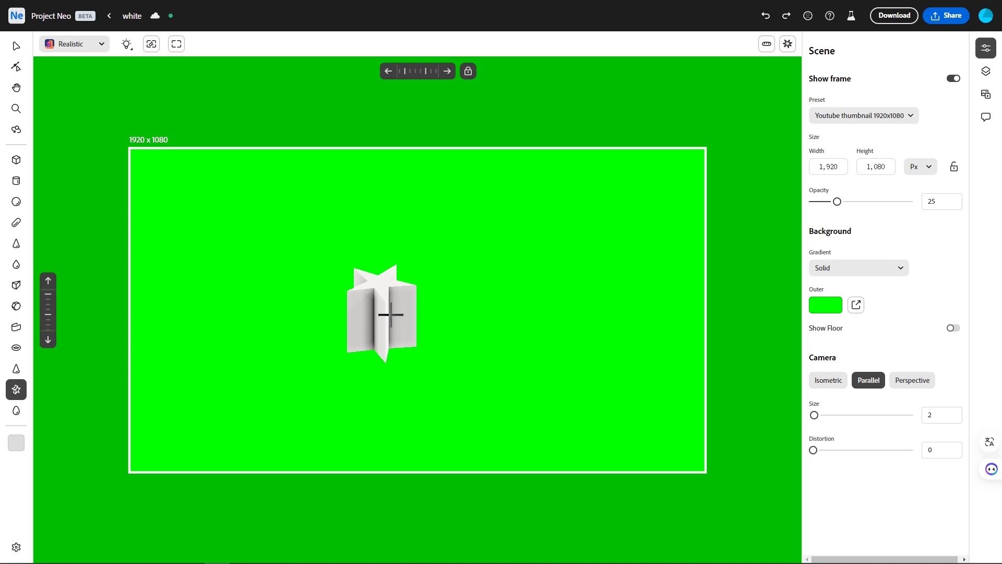
left_click(16, 45)
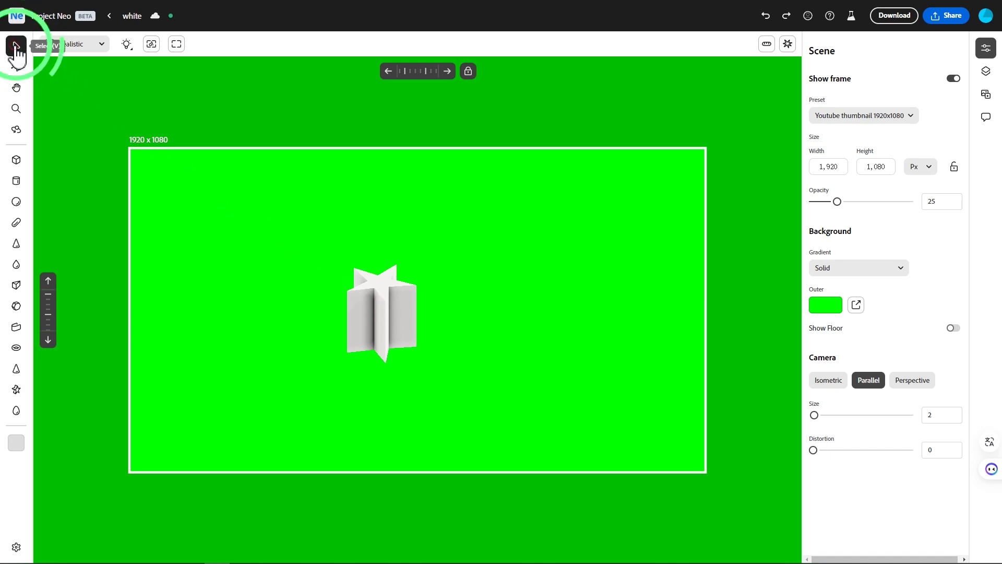
left_click(389, 309)
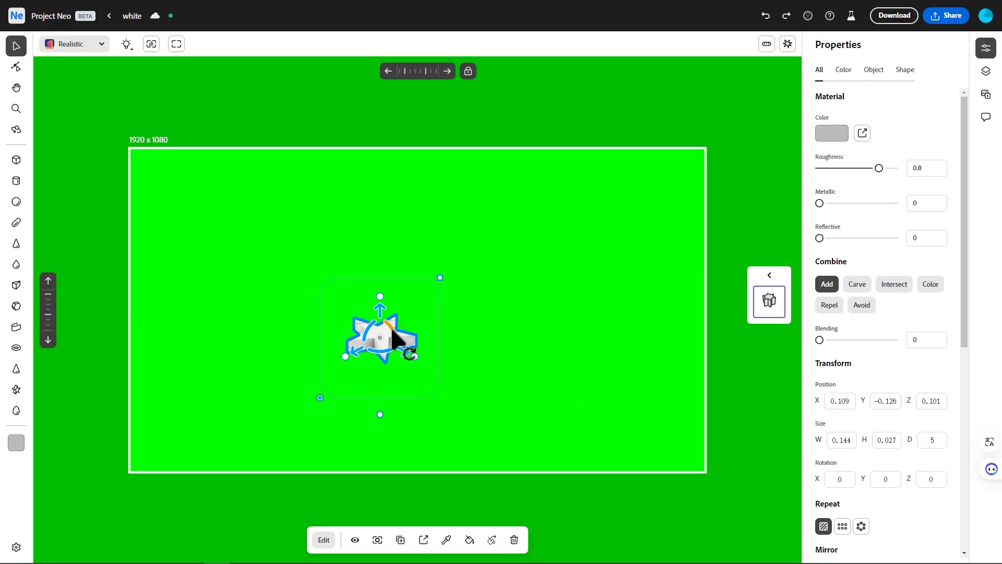
left_click_drag(394, 338, 365, 352)
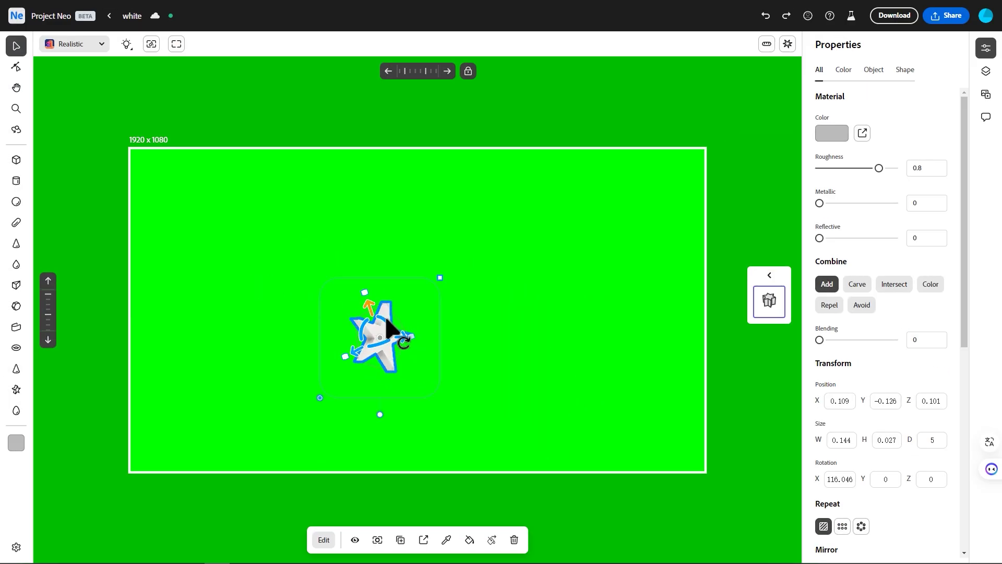
left_click_drag(378, 334, 405, 323)
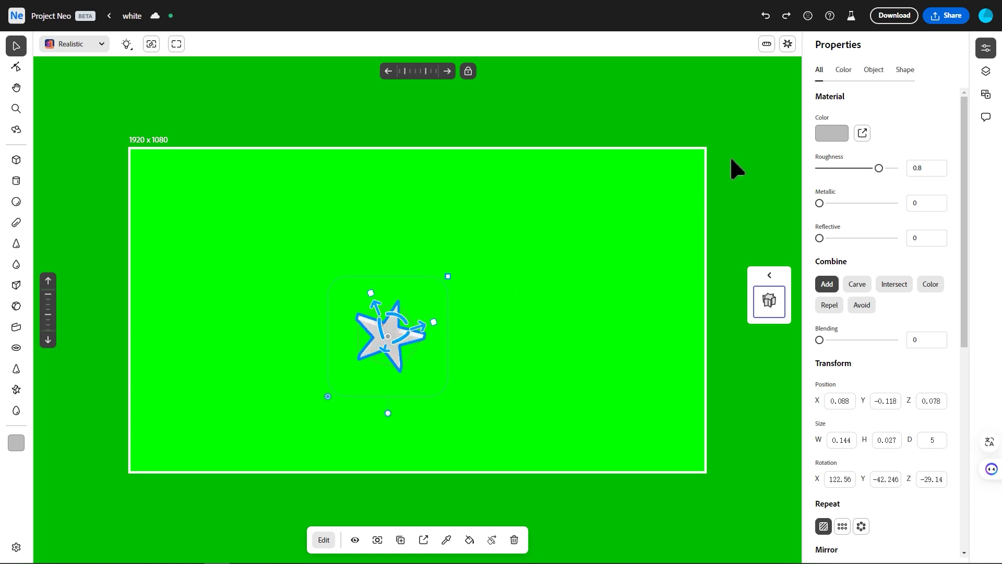
Colour the star a saturated bright yellow
left_click(843, 70)
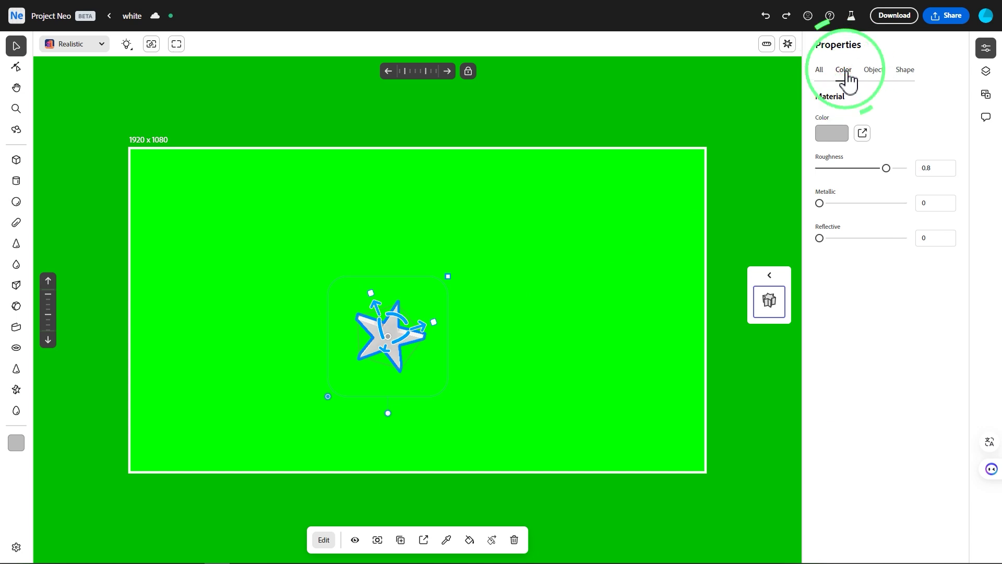
left_click(831, 134)
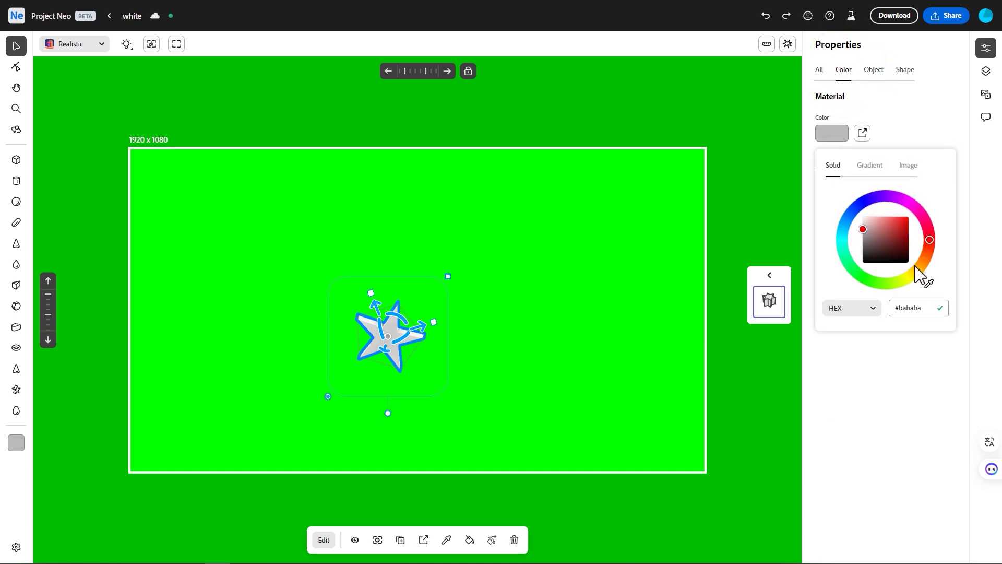
left_click_drag(918, 270, 912, 278)
left_click_drag(888, 219, 914, 209)
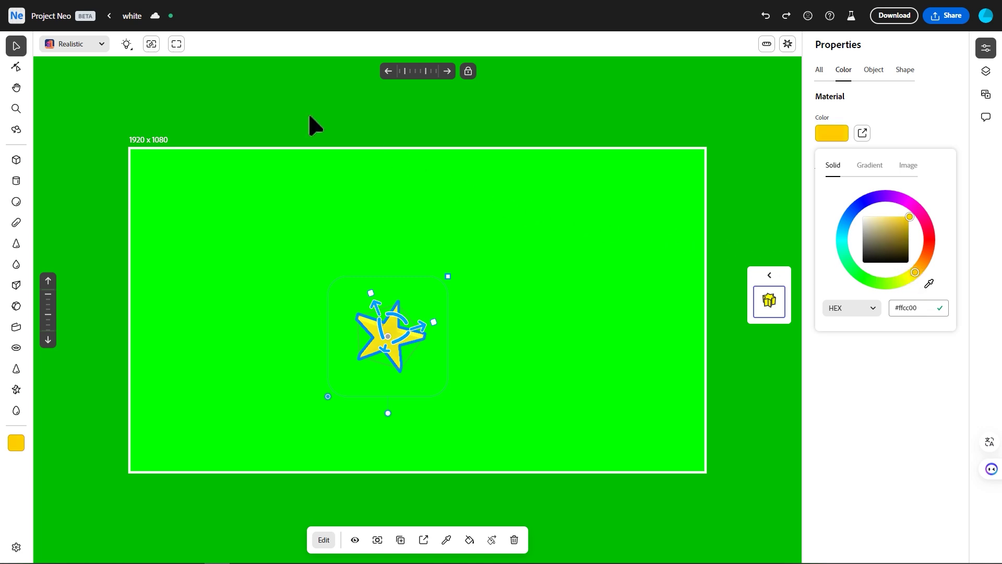
Apply the Expressive rendering style with outlines and fit the view to the scene
left_click(102, 48)
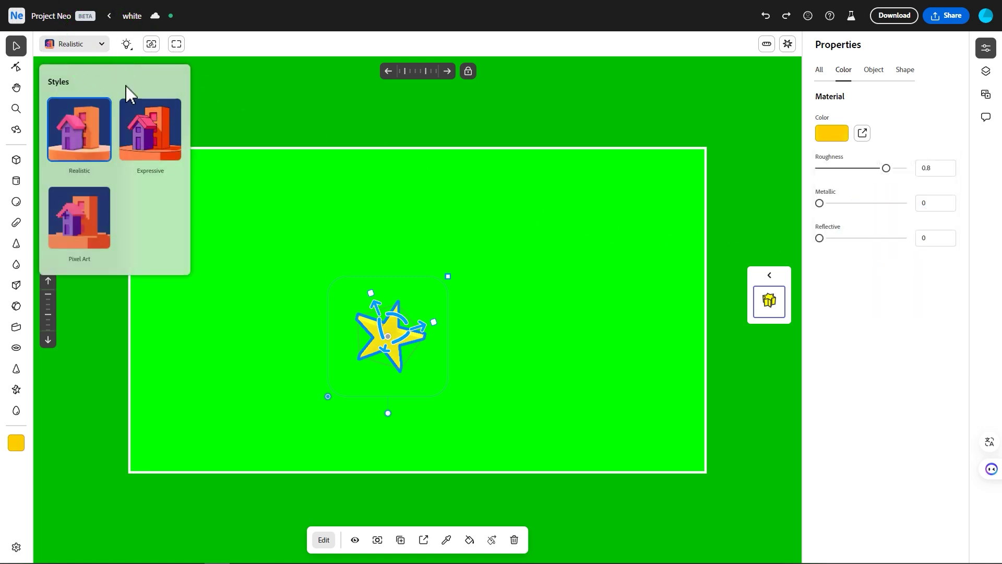
left_click(154, 149)
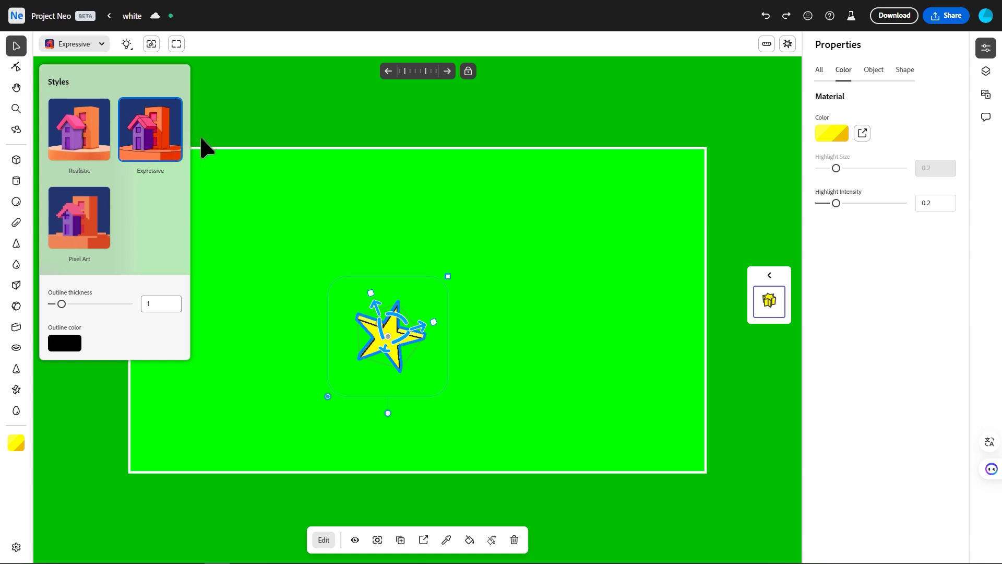
left_click(258, 145)
left_click(150, 46)
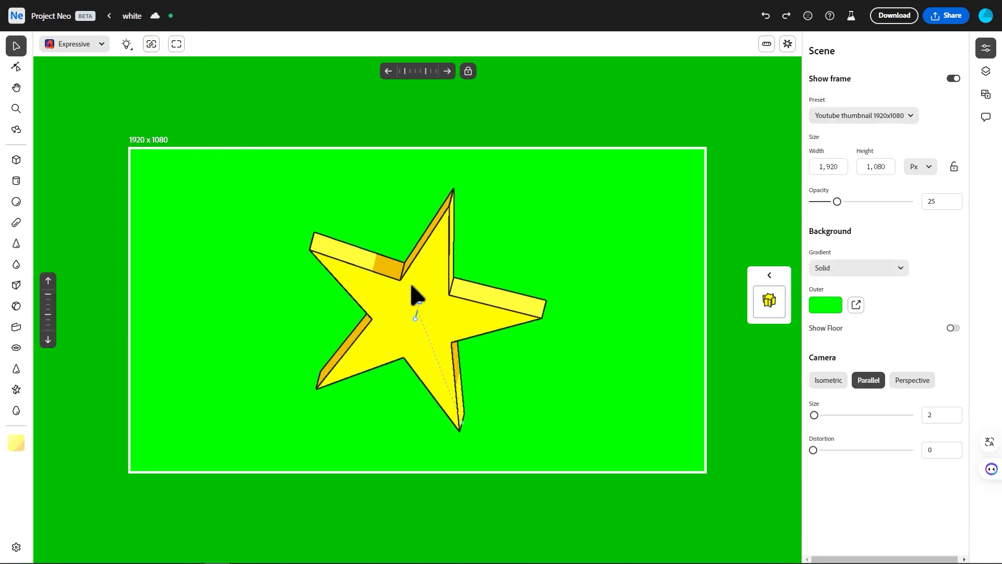
scroll(413, 296, "down", 2)
scroll(423, 309, "down", 2)
scroll(430, 315, "down", 2)
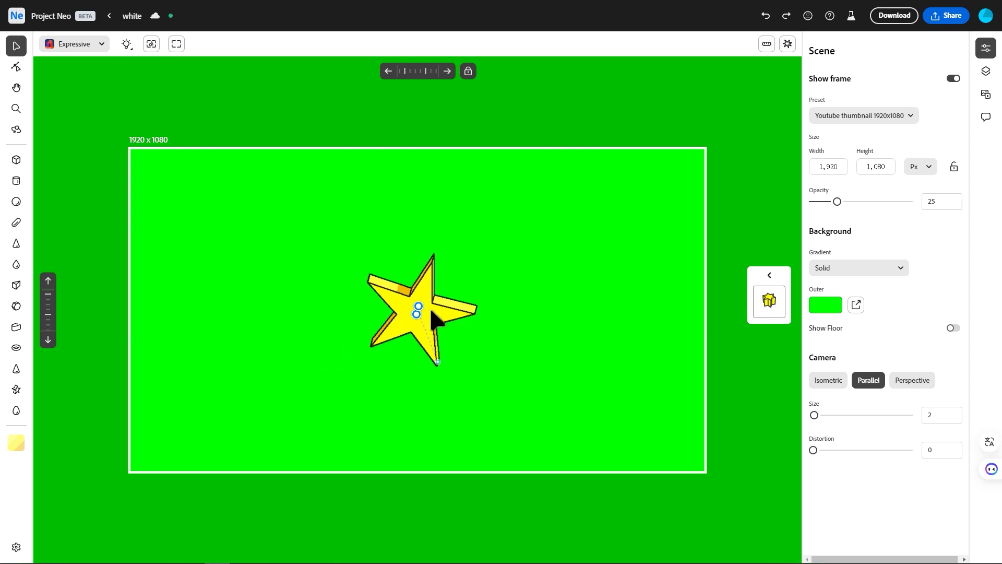
Export the star scene as a High quality Boomerang MP4 and download it
left_click(891, 24)
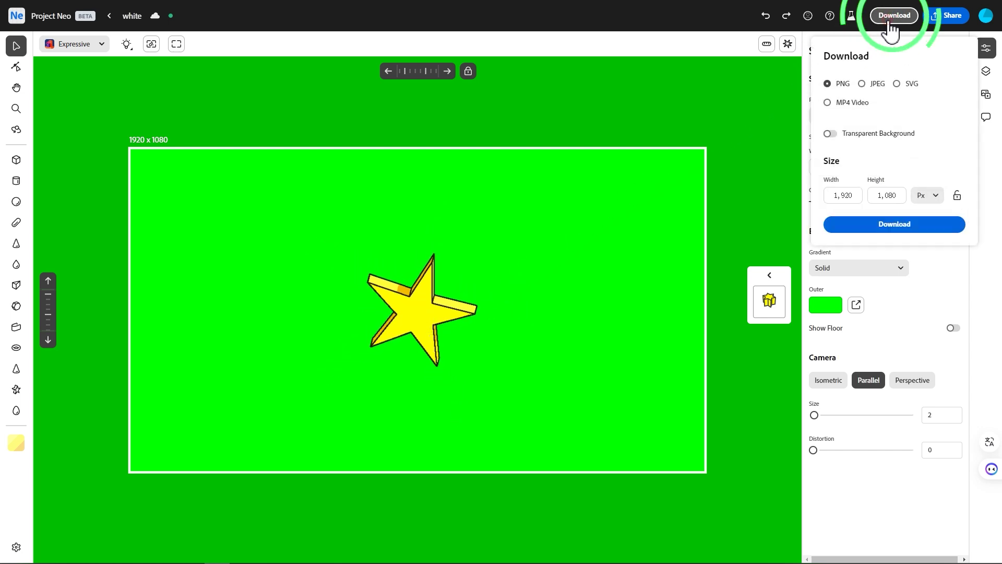
left_click(829, 102)
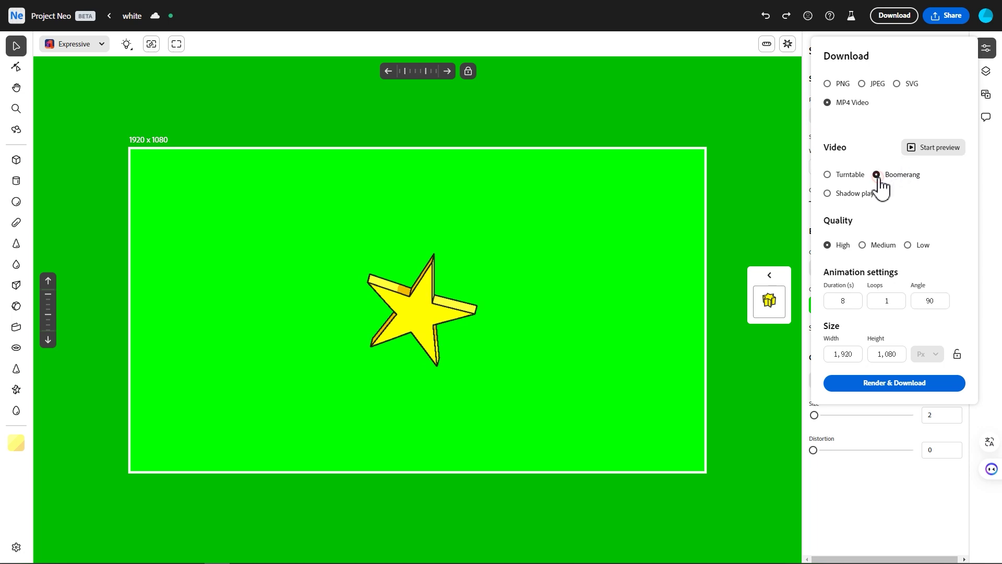
left_click(924, 156)
left_click(891, 384)
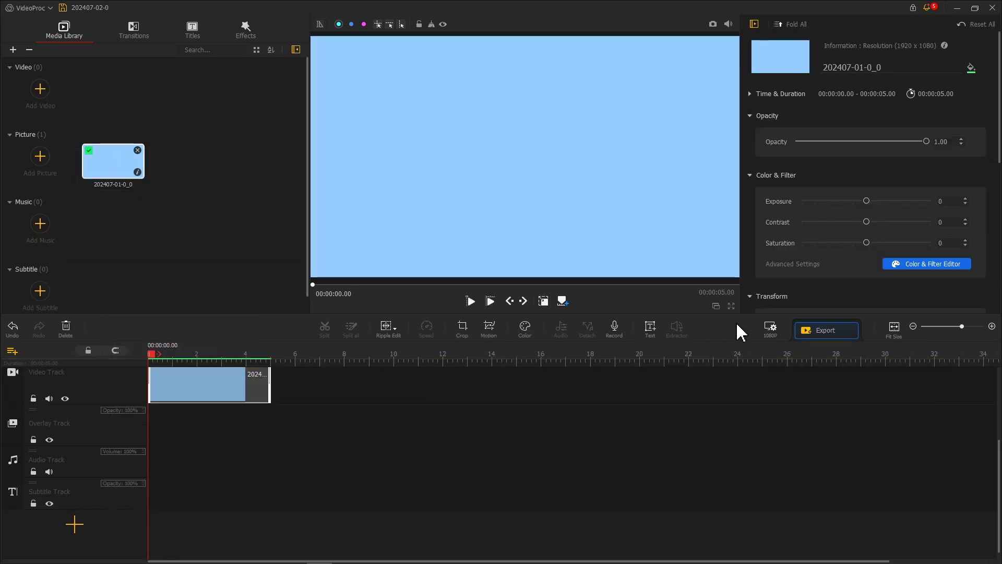
Set the 1080P project background to White and confirm the settings
left_click(770, 327)
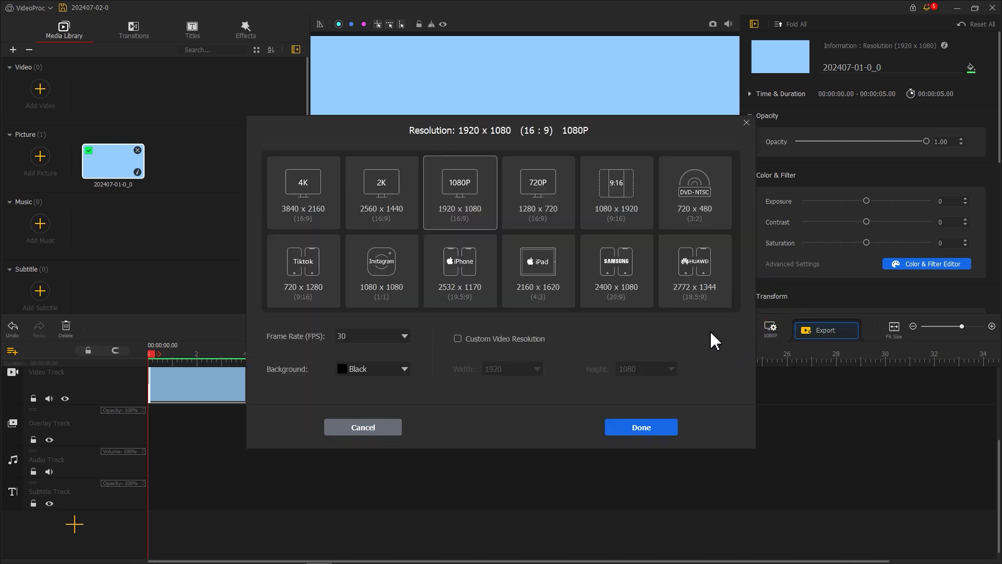
left_click(405, 368)
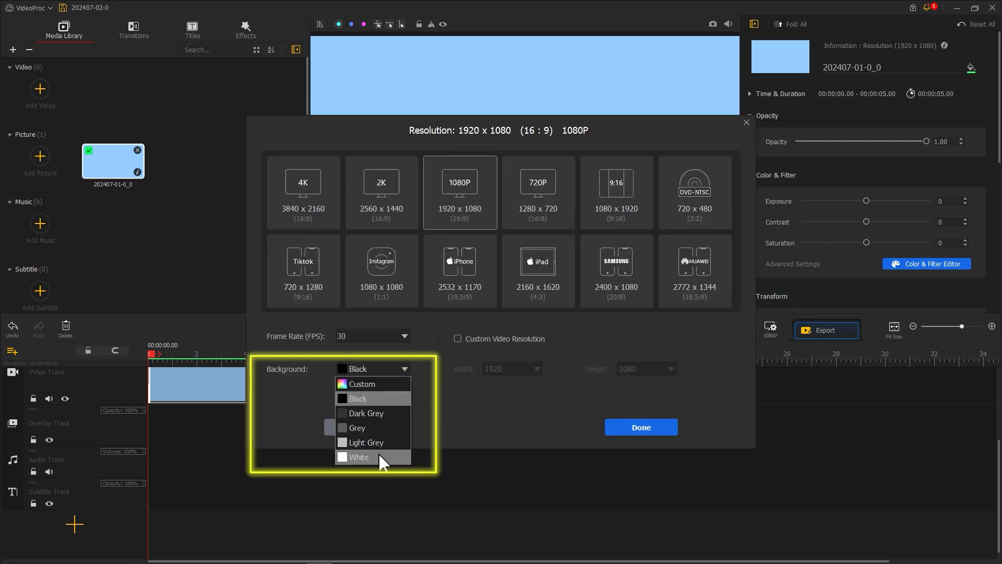
left_click(382, 458)
left_click(618, 429)
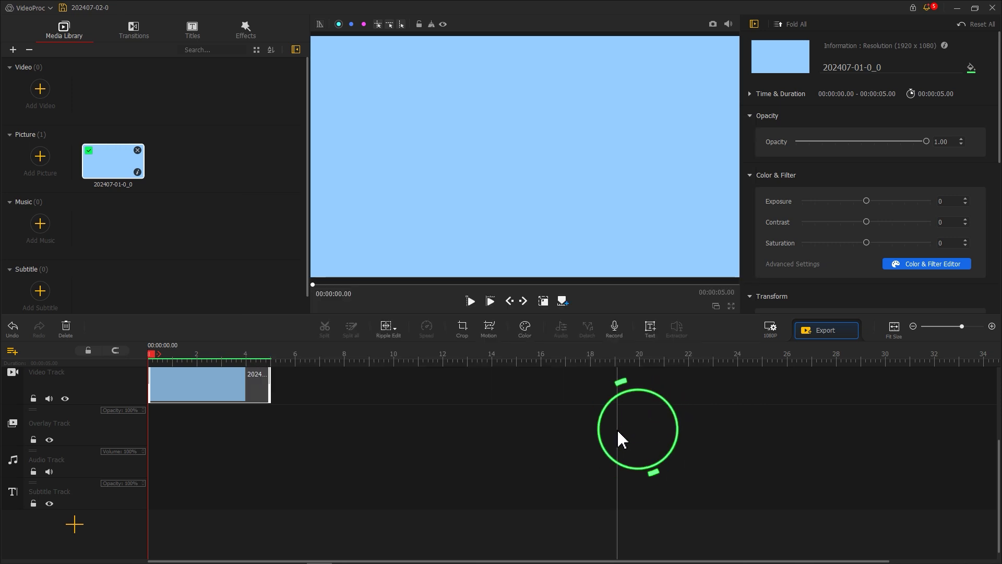
Apply the Mask effect and lower its radius to form a rounded rectangle
left_click(246, 35)
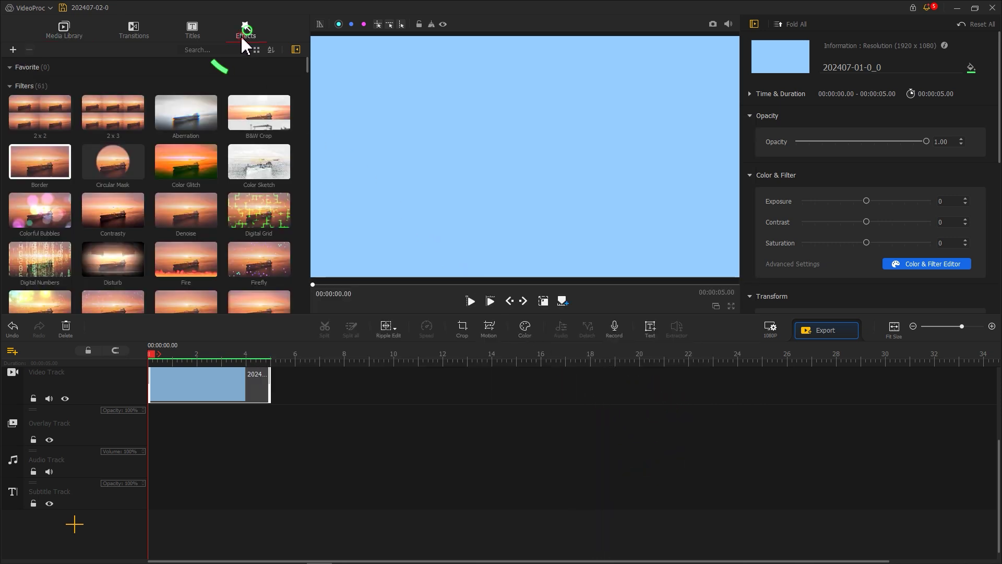
scroll(27, 223, "down", 3)
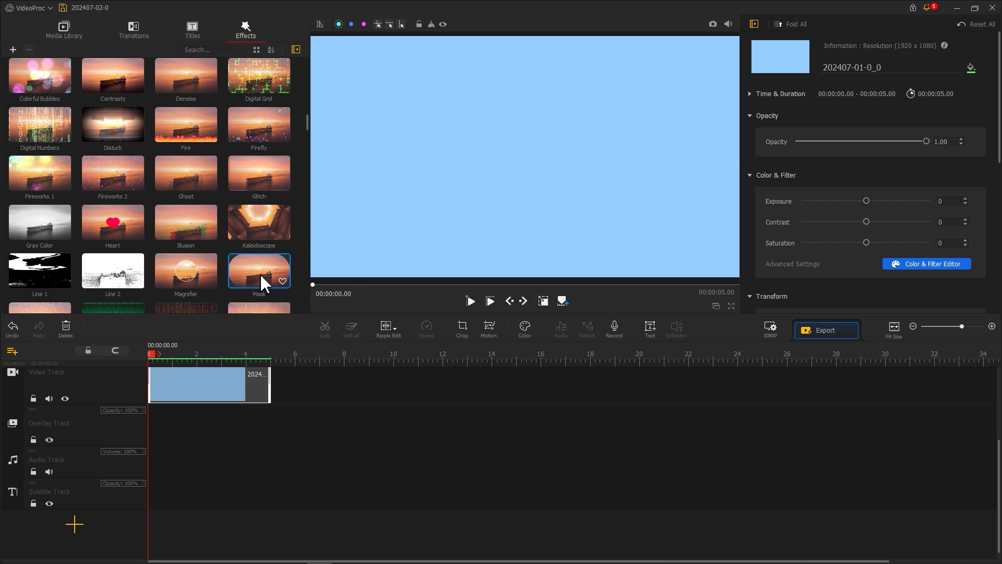
left_click_drag(261, 282, 151, 473)
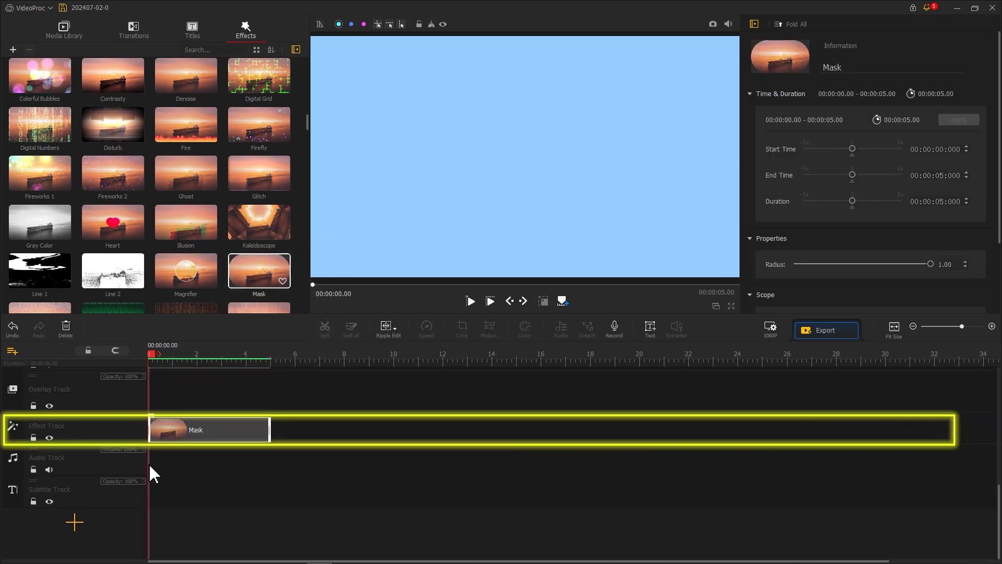
scroll(182, 445, "up", 2)
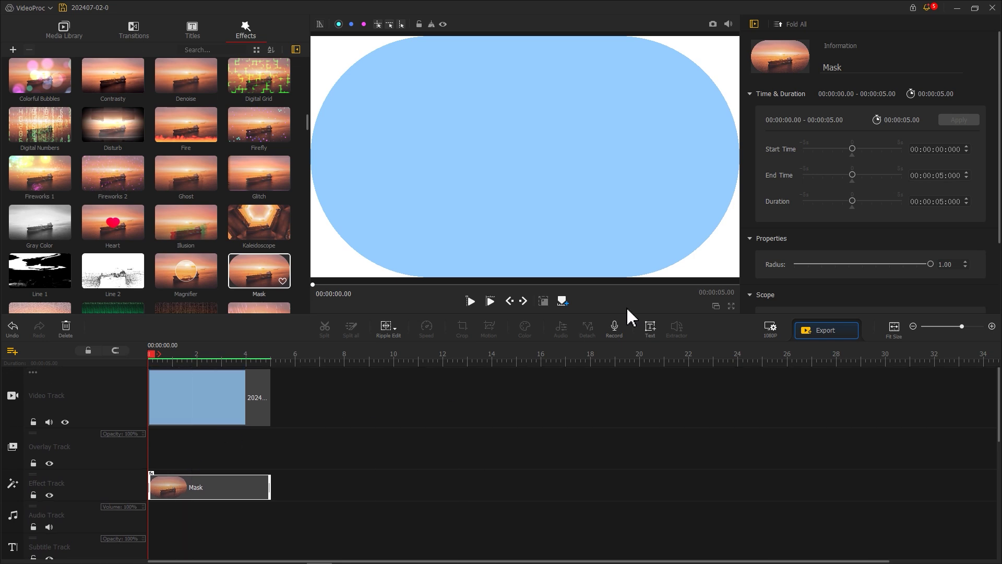
left_click_drag(929, 269, 897, 271)
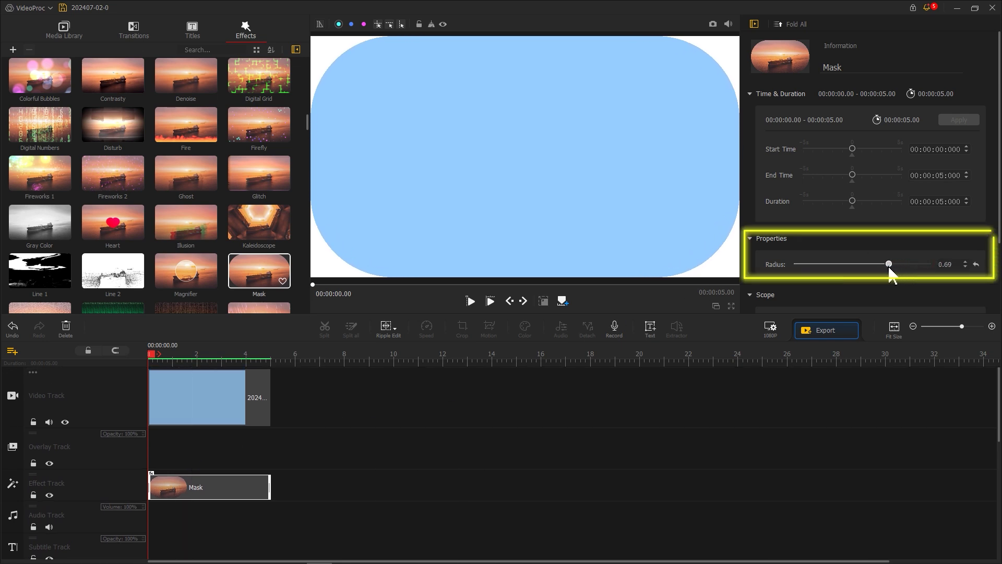
Save a snapshot of the preview and import the PNG into the Media Library
left_click(713, 28)
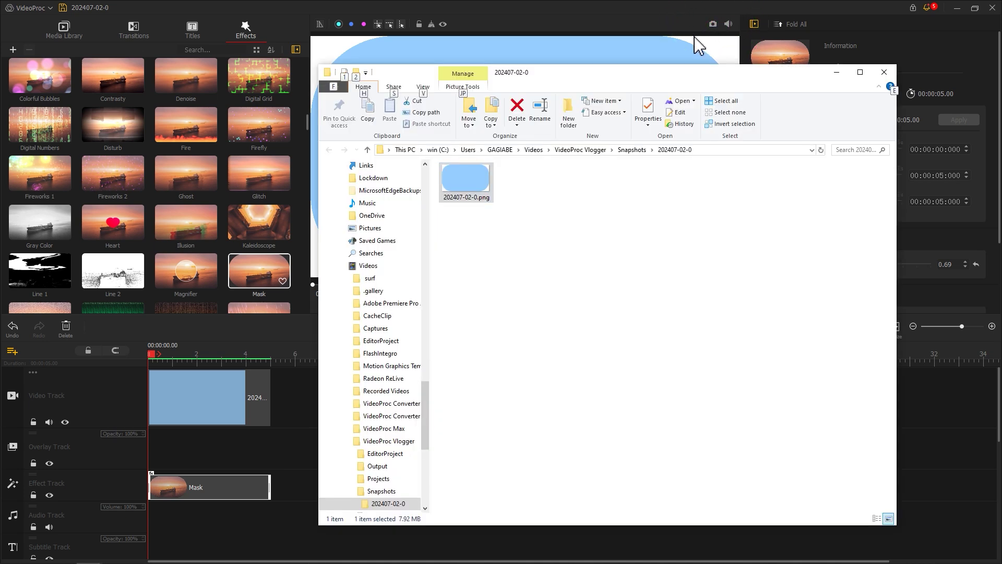
left_click_drag(467, 181, 187, 182)
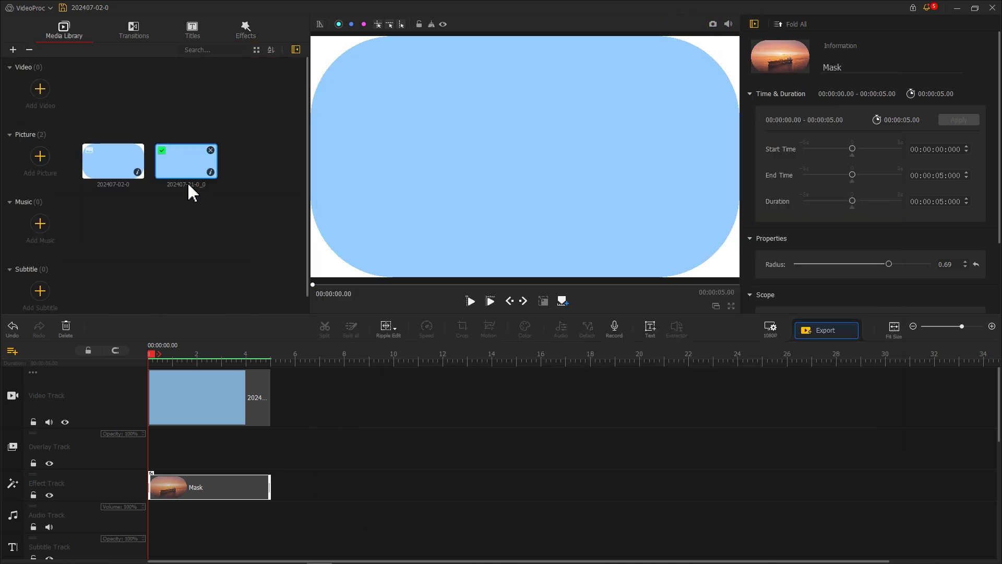
right_click(167, 406)
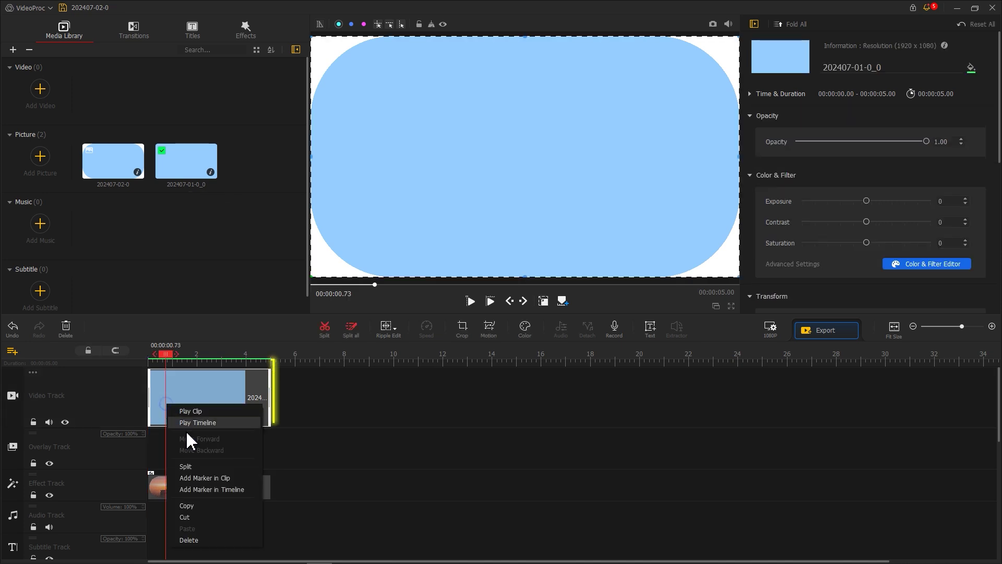
Delete the blue video and Mask clips, then place the snapshot on the video track
left_click(222, 541)
right_click(188, 488)
left_click(213, 548)
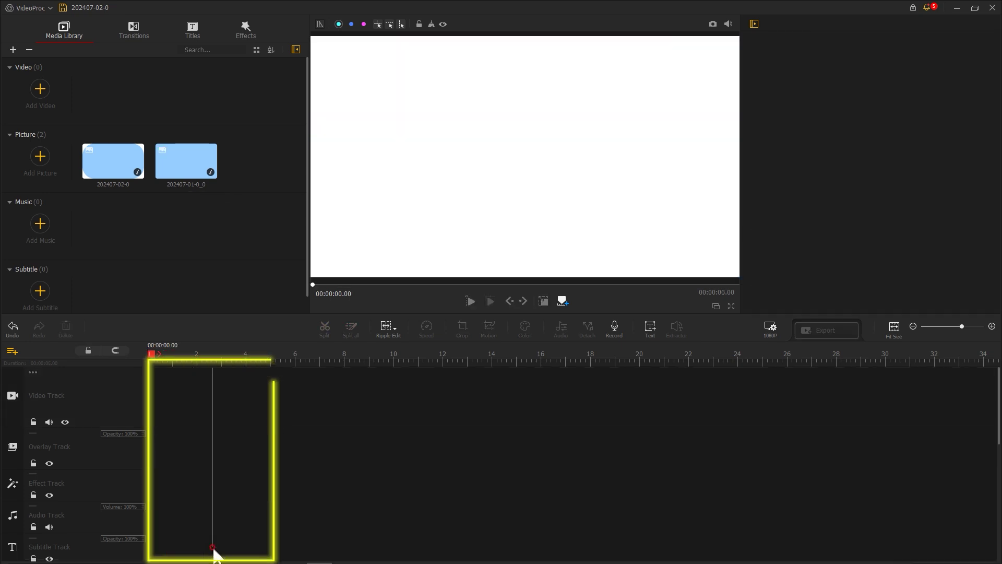
left_click_drag(122, 182, 162, 393)
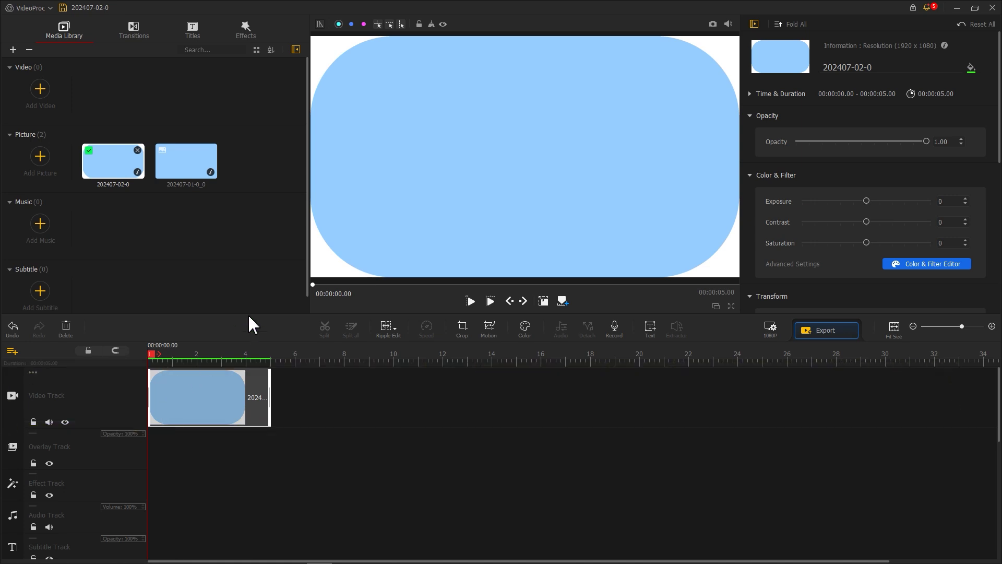
Resize and reposition the snapshot in the preview so white margins surround it
left_click(399, 218)
left_click_drag(309, 35, 391, 78)
left_click_drag(470, 134, 434, 113)
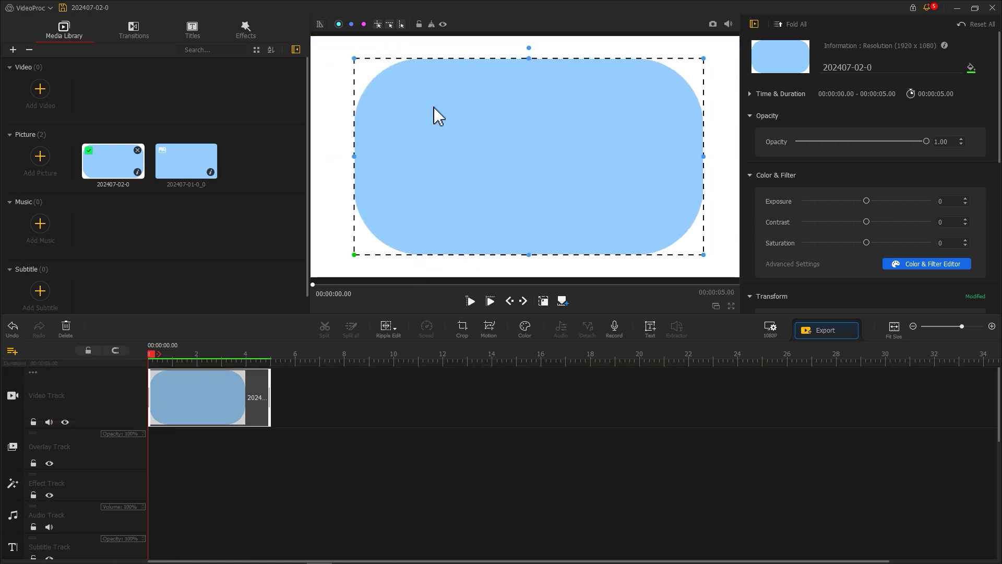
left_click_drag(706, 156, 711, 156)
left_click_drag(352, 158, 339, 158)
left_click_drag(524, 255, 526, 263)
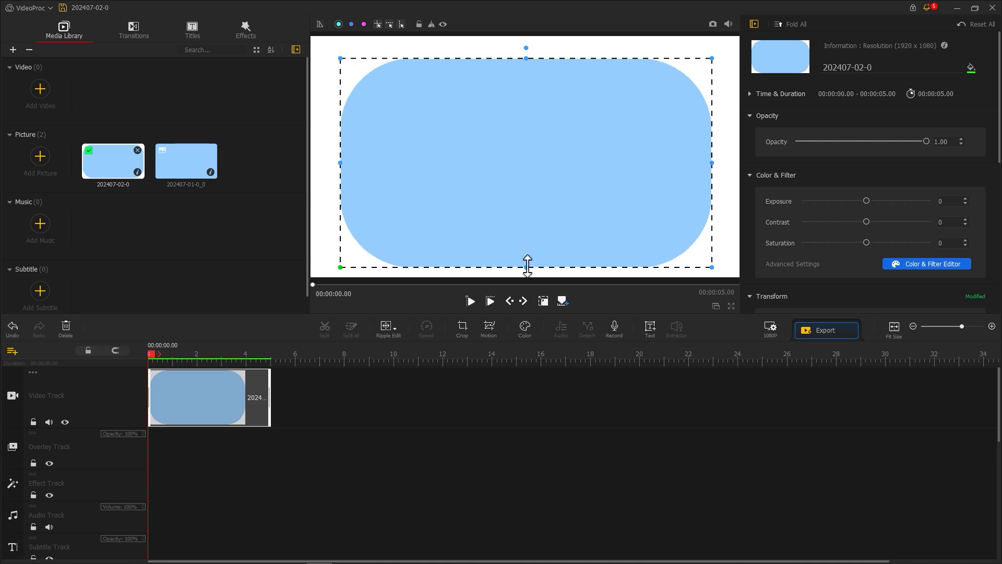
left_click_drag(526, 58, 524, 55)
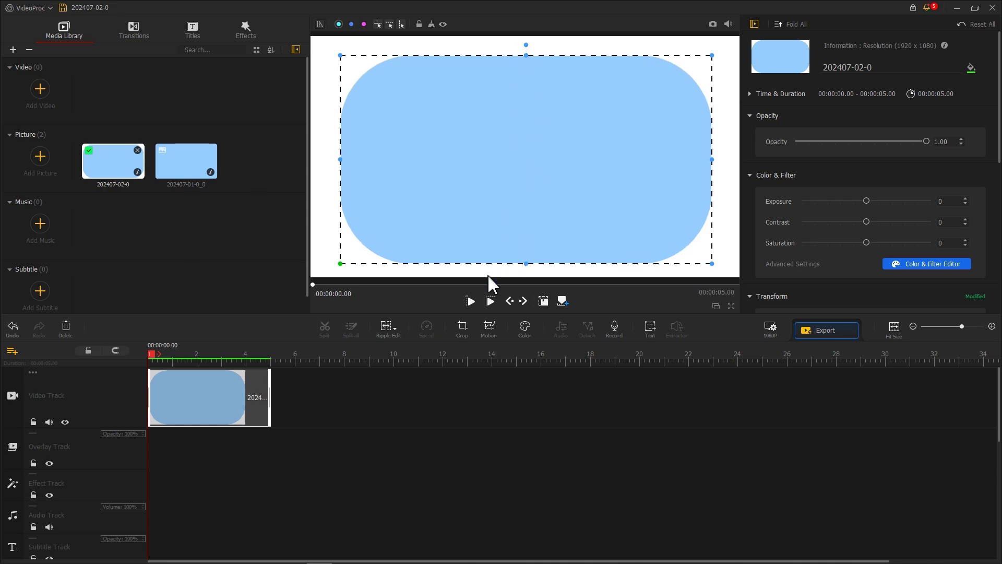
Add motion keyframes at the clip start and at one second, eased with Smooth Speed Down 1
left_click(487, 333)
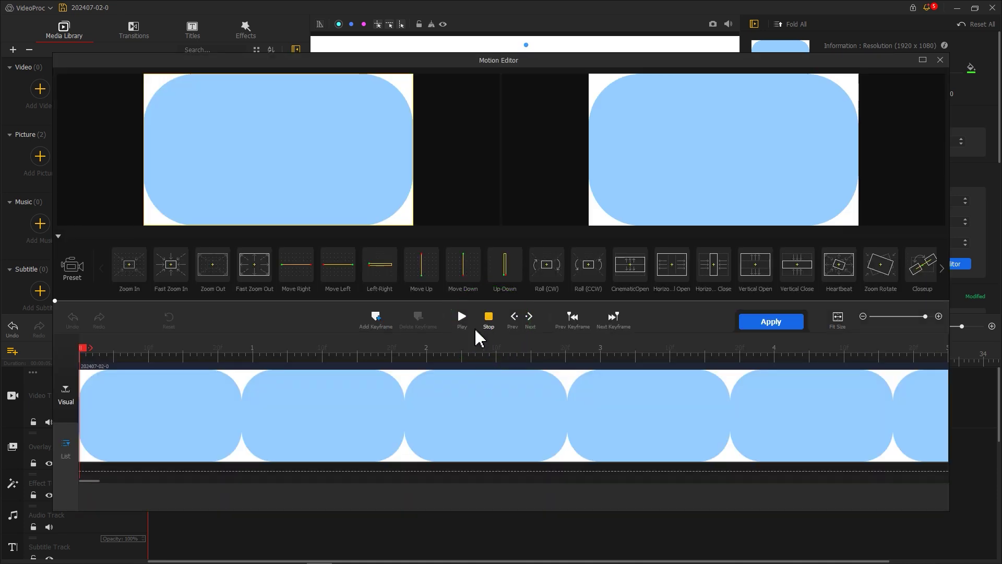
left_click(377, 330)
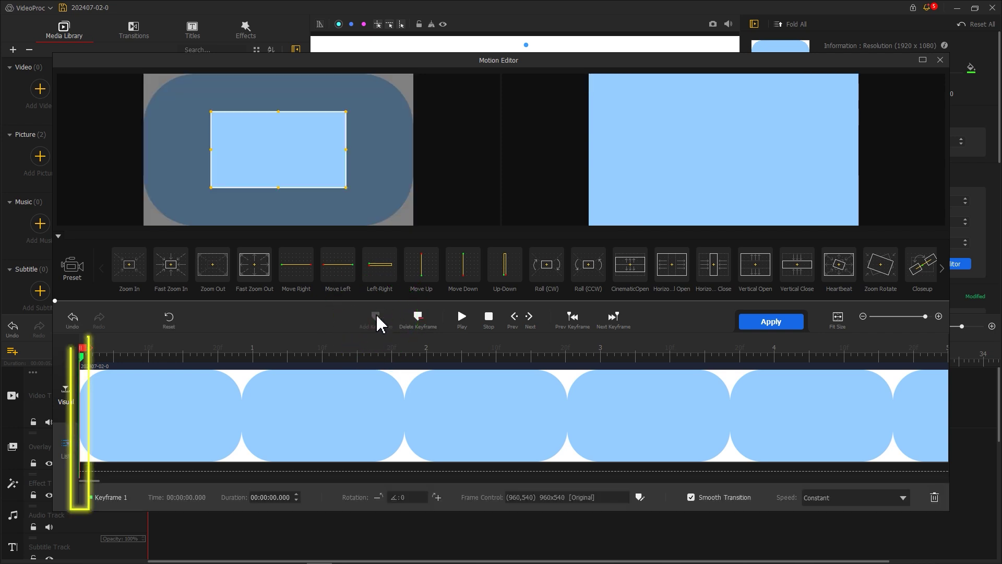
left_click_drag(288, 160, 220, 191)
left_click_drag(279, 151, 399, 75)
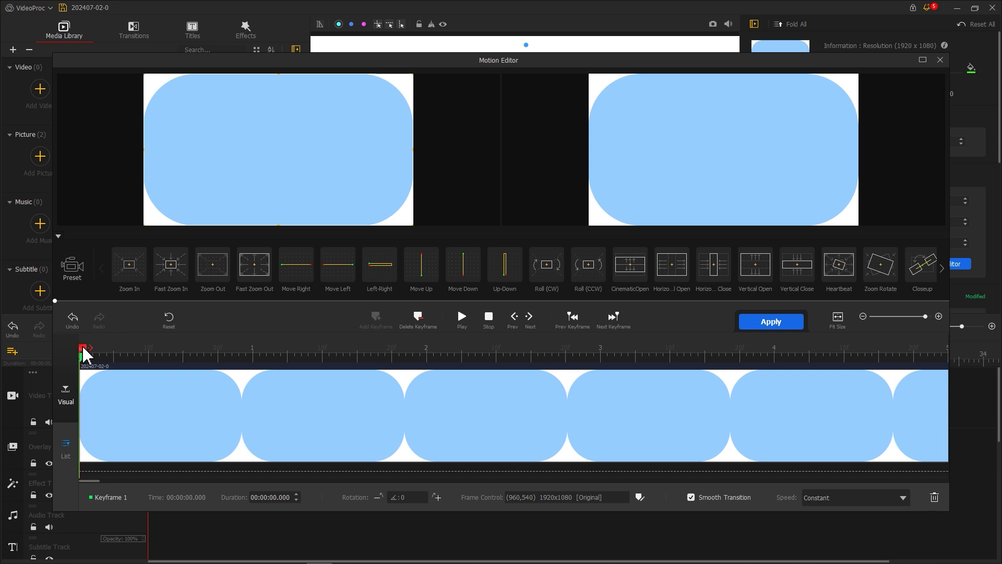
left_click_drag(84, 354, 236, 348)
left_click(376, 319)
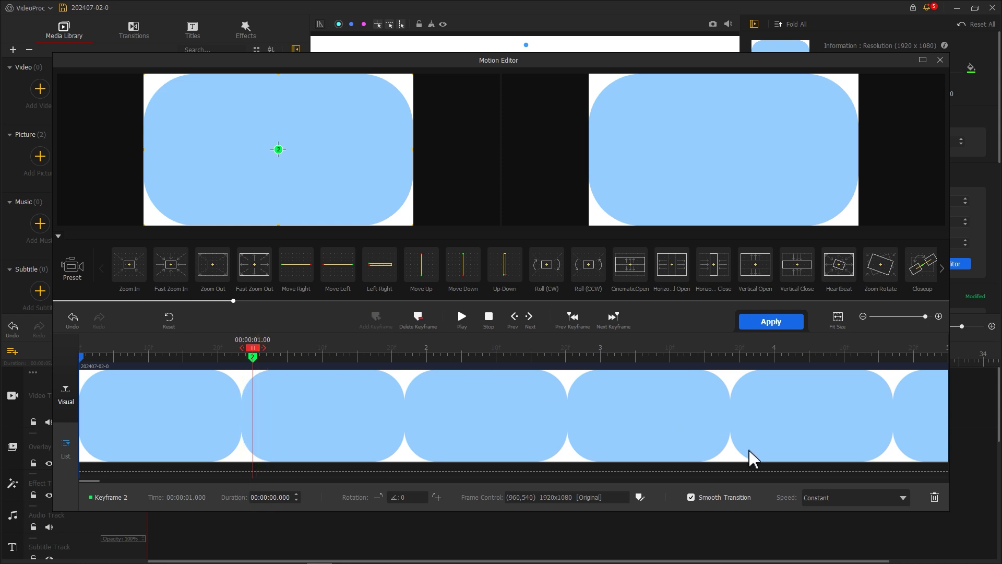
left_click(865, 497)
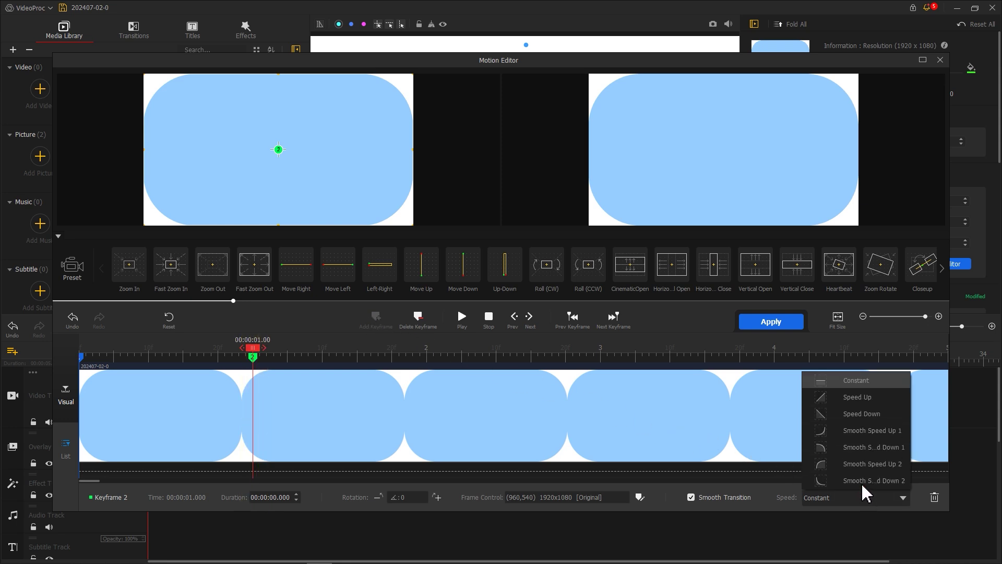
left_click(856, 449)
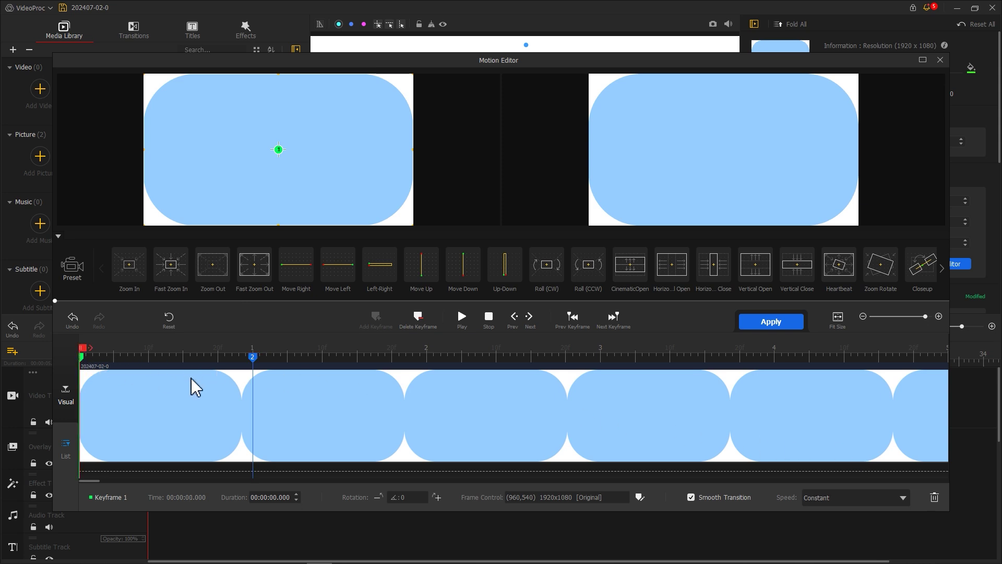
Use a custom aspect ratio, squash the frame into a thin horizontal line, and apply
left_click(638, 498)
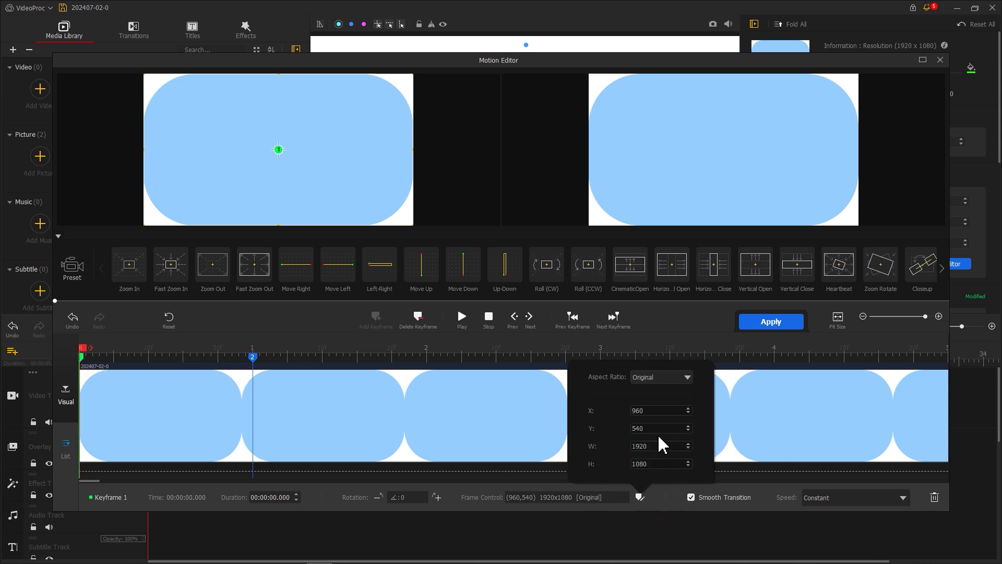
left_click(688, 379)
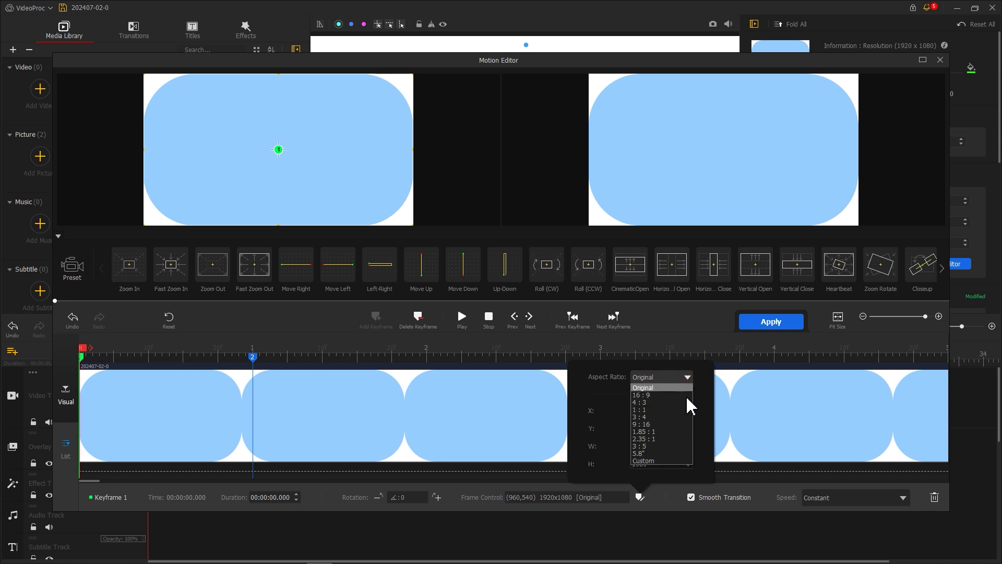
left_click(670, 462)
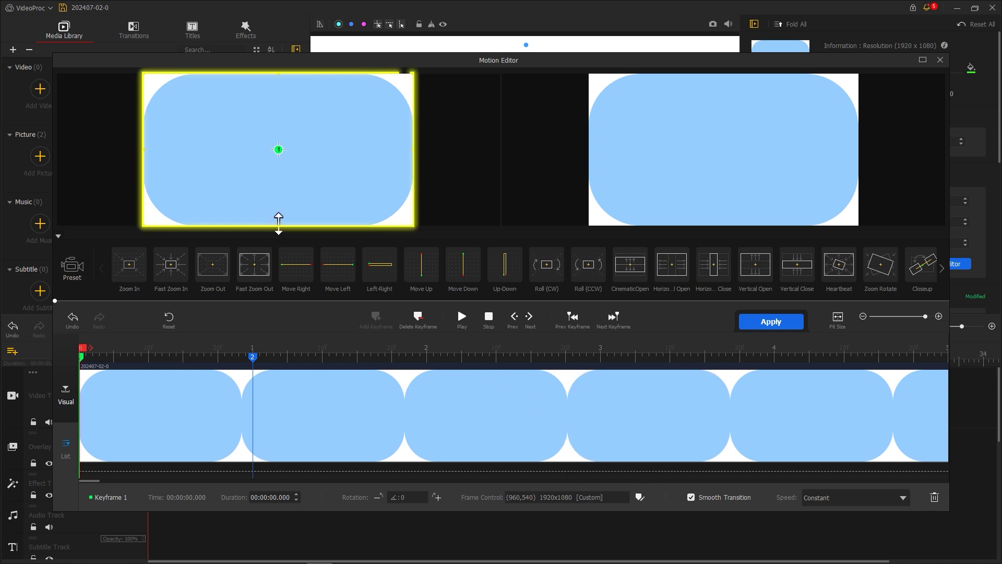
left_click_drag(278, 226, 280, 150)
left_click_drag(275, 78, 283, 157)
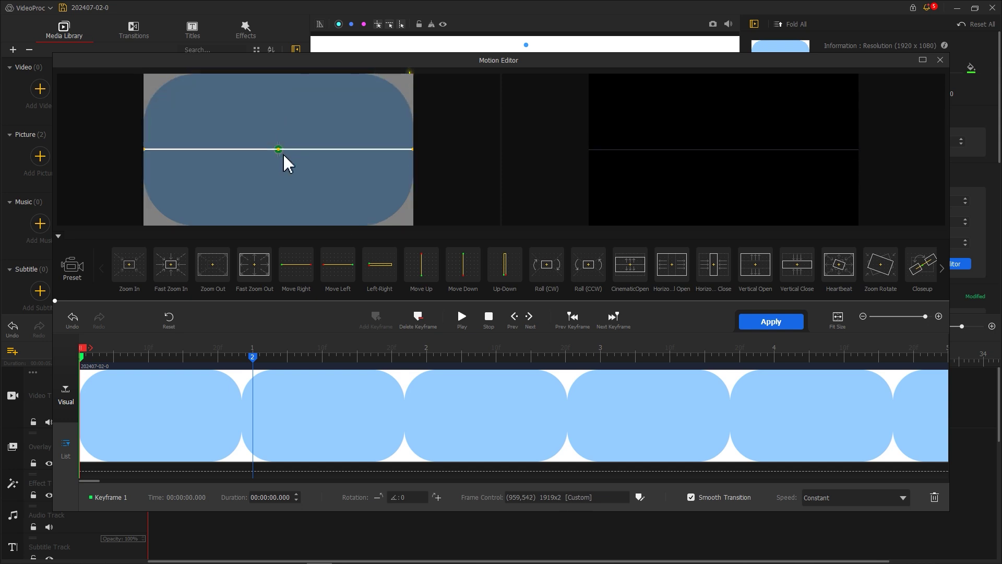
left_click(763, 322)
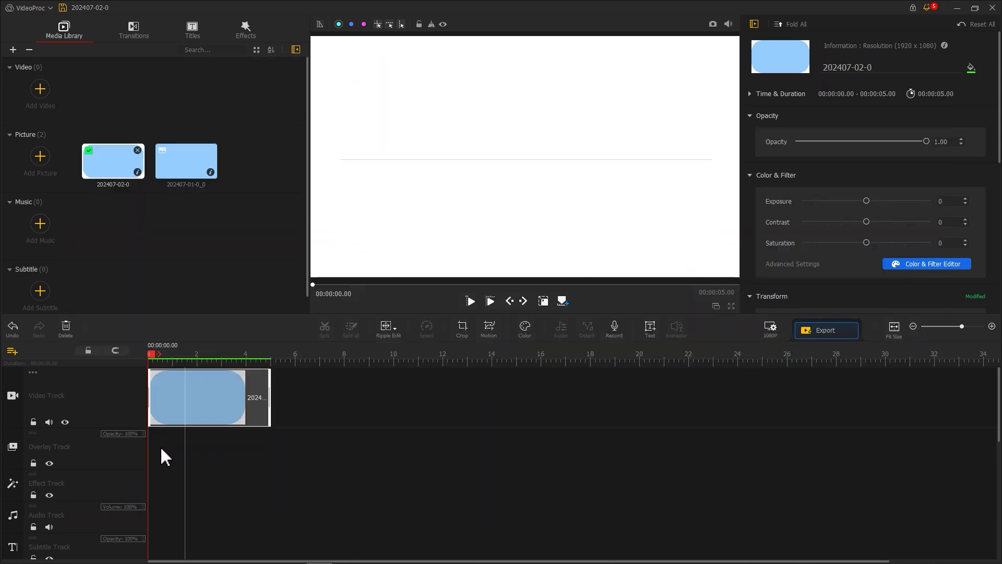
Add a second overlay track and import the three green-screen clips into the library
left_click(16, 469)
scroll(14, 468, "down", 2)
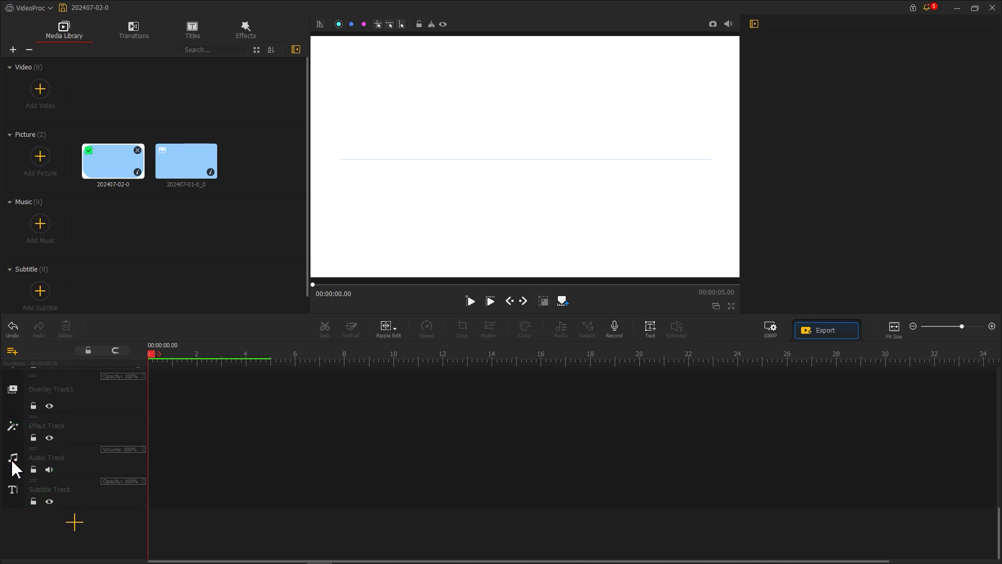
left_click(12, 405)
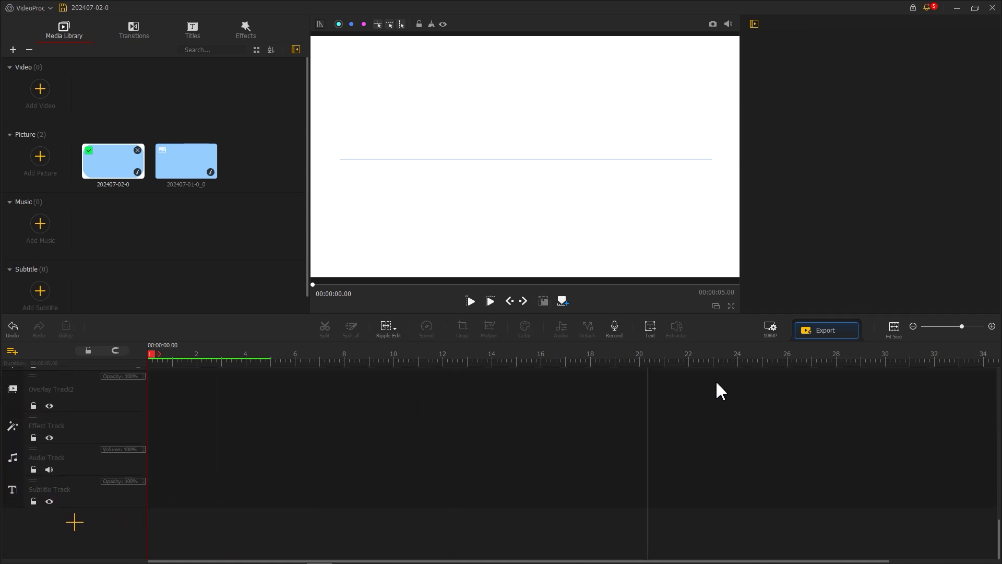
left_click_drag(912, 71, 220, 200)
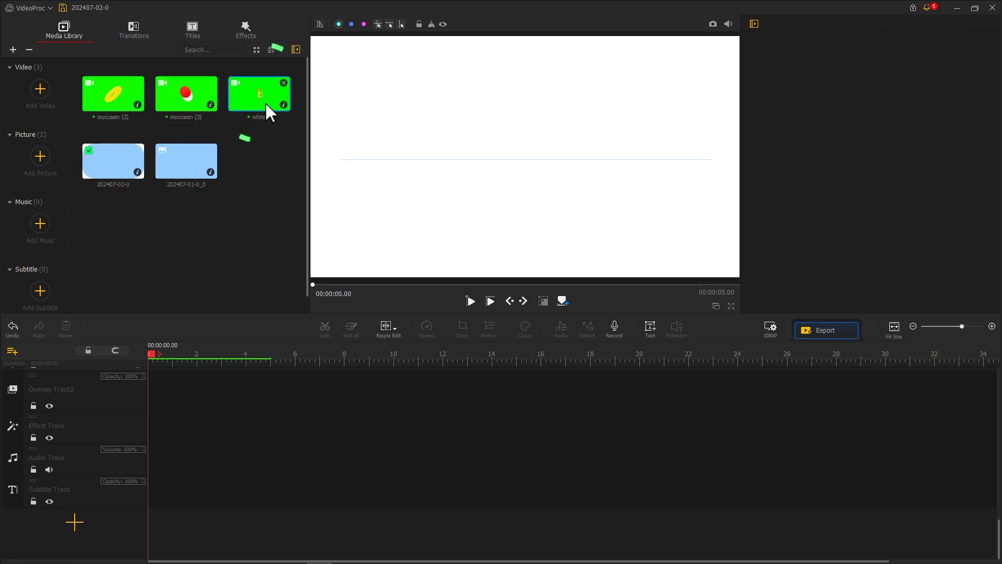
Place the star clip on the new track, fit it to screen width, and chroma-key out the green at lower tolerance
mouse_move(266, 111)
left_mouse_down()
mouse_move(151, 403)
mouse_move(184, 408)
left_mouse_up()
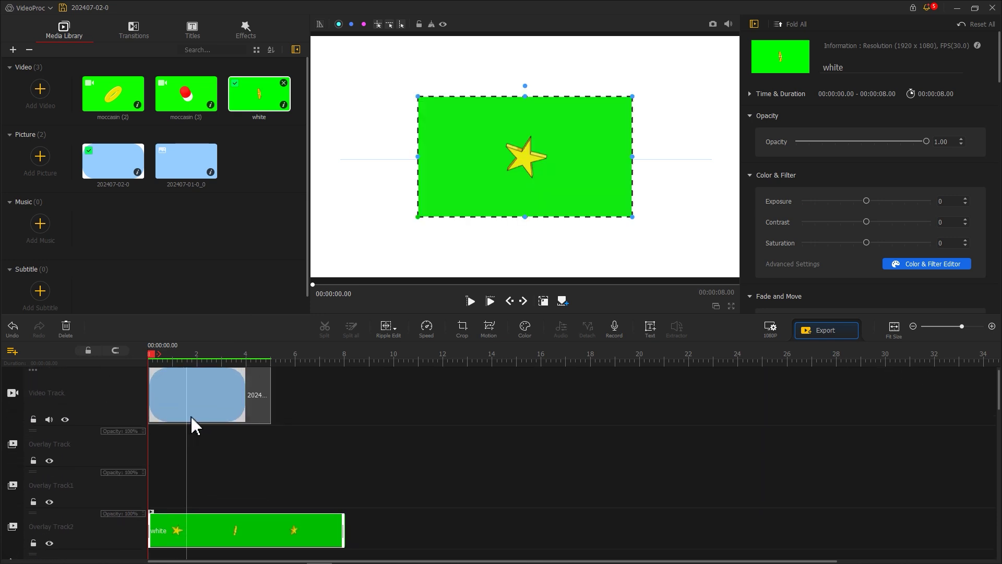
scroll(783, 227, "down", 3)
scroll(795, 231, "down", 3)
left_click(834, 244)
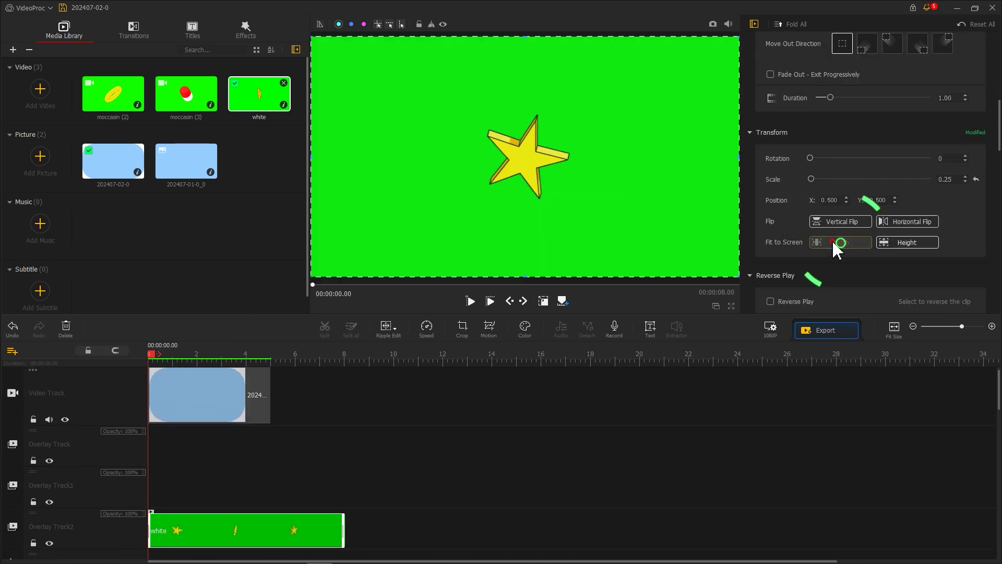
scroll(772, 262, "down", 3)
scroll(762, 262, "down", 3)
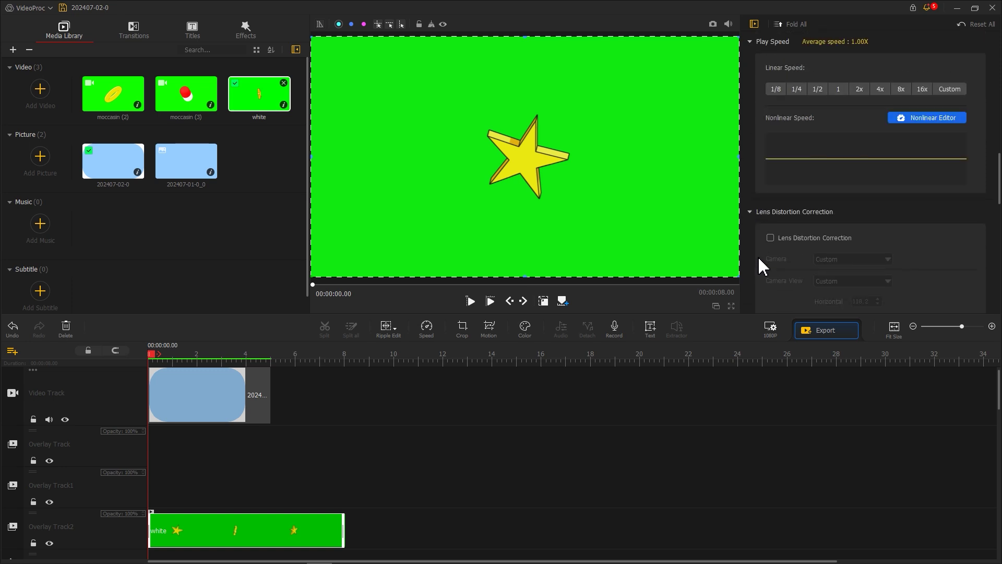
scroll(762, 261, "down", 3)
scroll(760, 267, "down", 3)
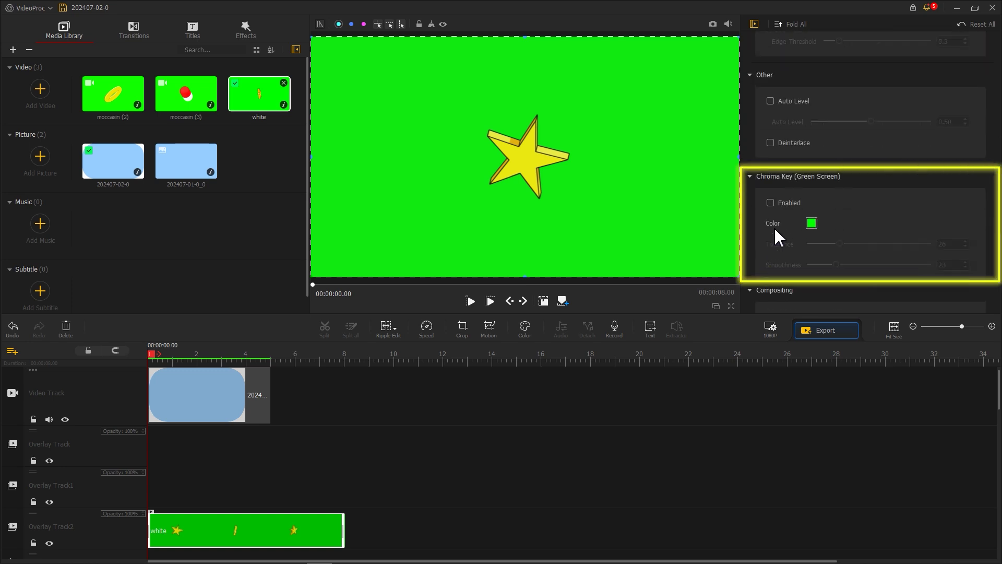
left_click(782, 203)
left_click_drag(836, 244, 830, 268)
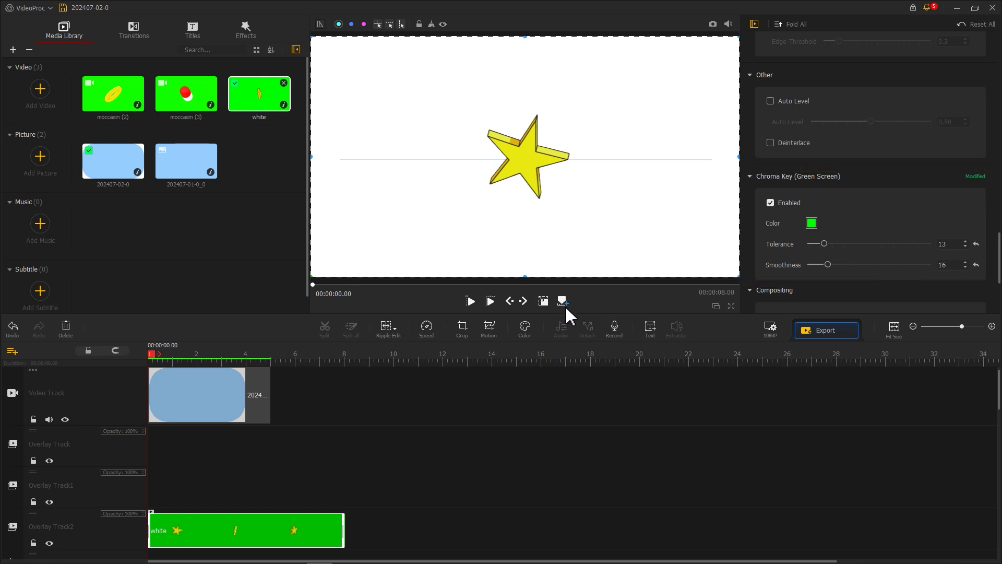
Add a starting keyframe with the star's full-size frame pushed off to the lower left
left_click(490, 329)
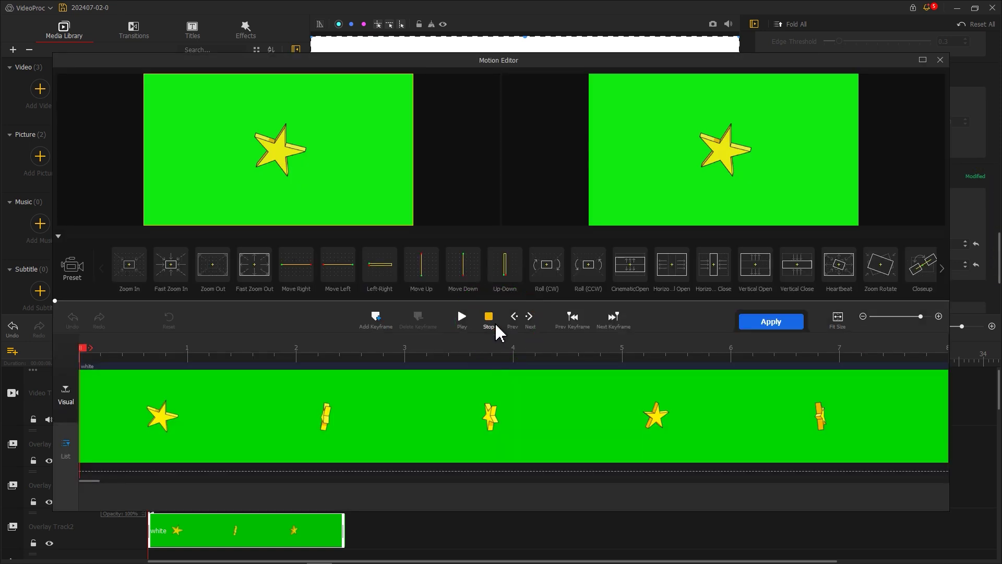
left_click(381, 319)
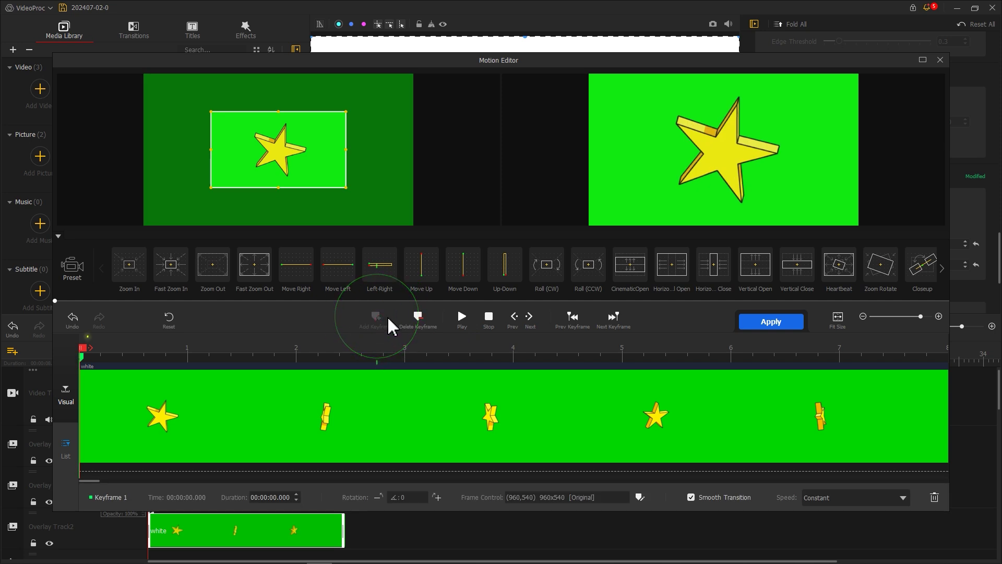
left_click_drag(305, 174, 239, 197)
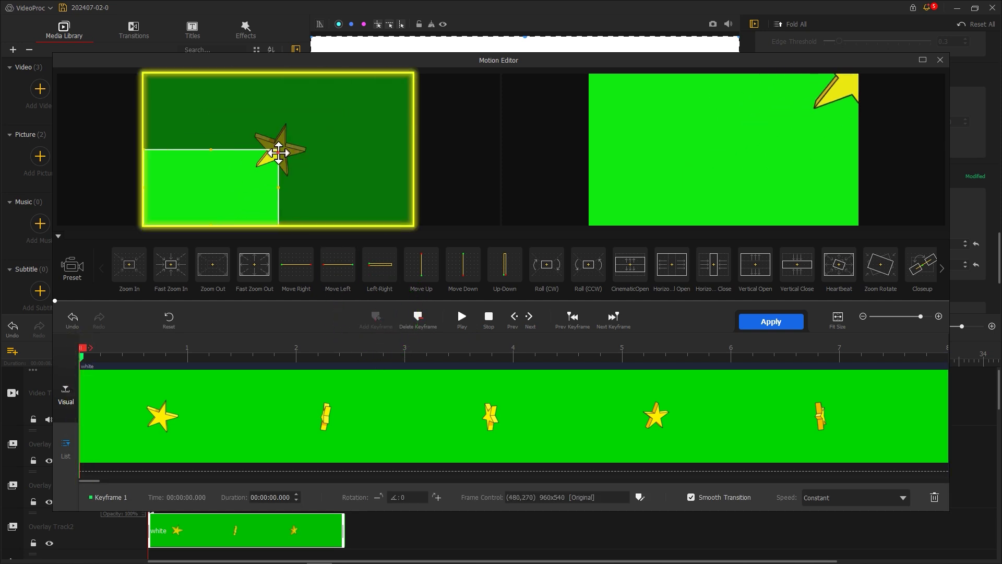
left_click_drag(282, 146, 406, 83)
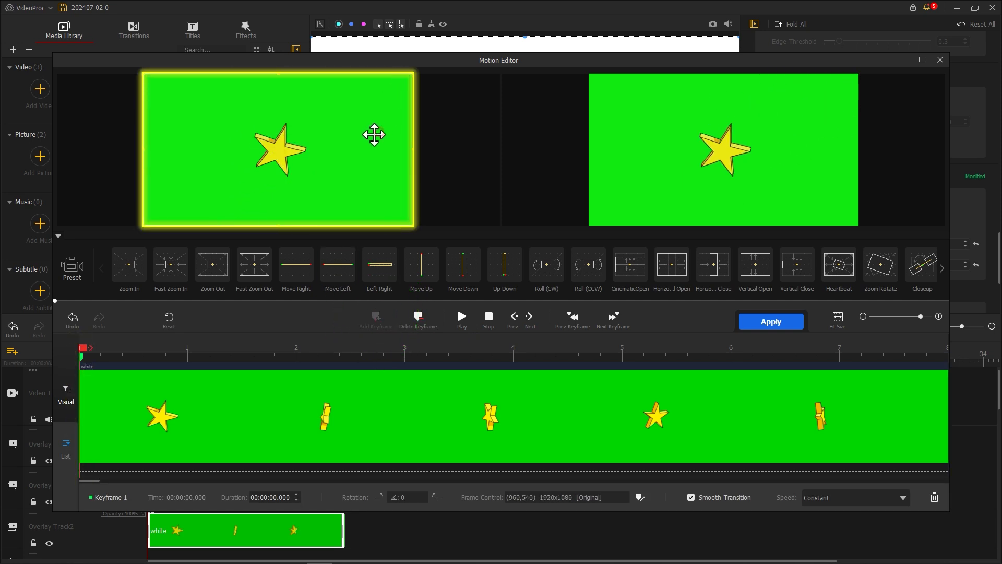
left_click_drag(375, 134, 208, 229)
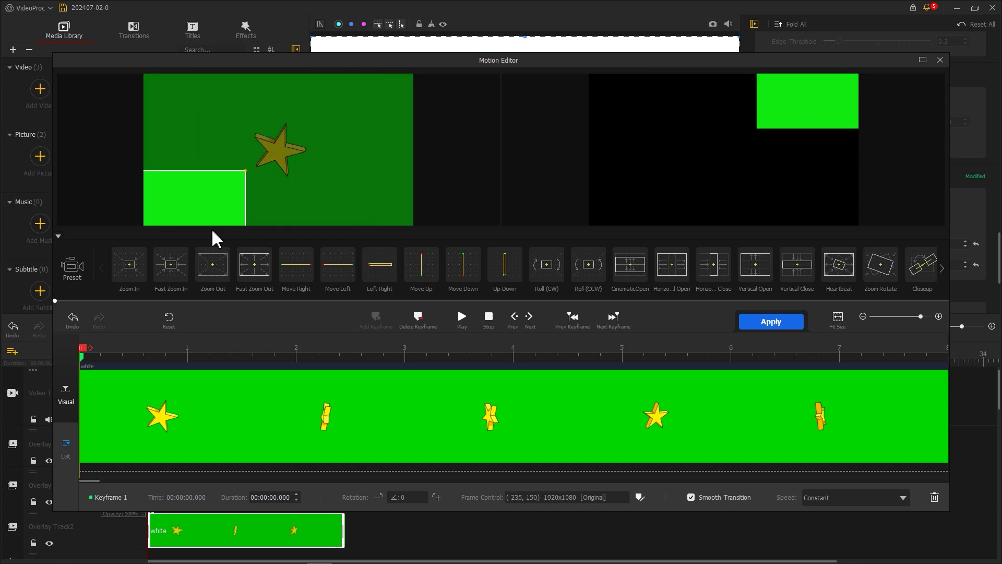
Add a keyframe at 00:00:01.00 with the frame moved to centre, eased by Smooth Speed Down 1, and apply
left_click_drag(84, 355, 194, 353)
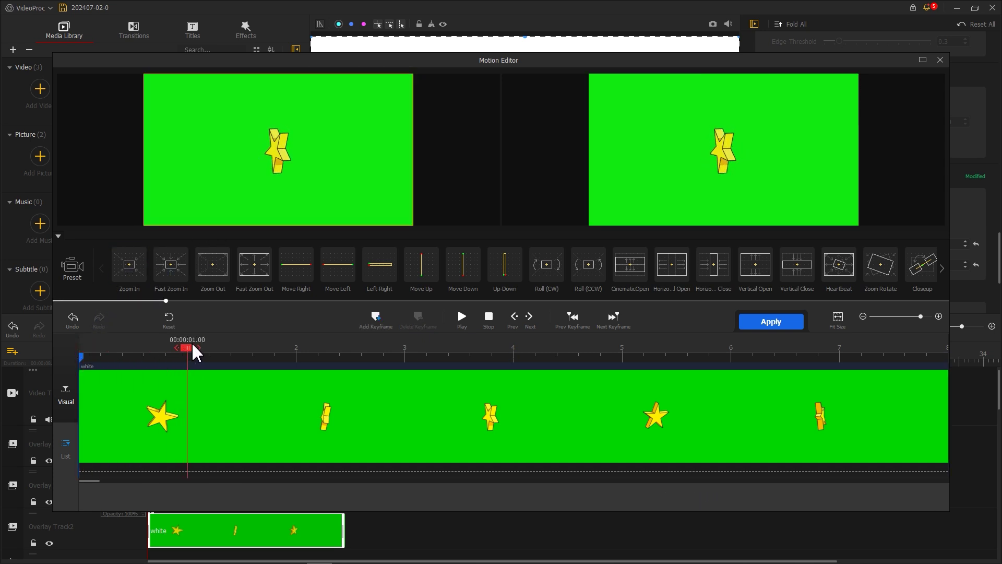
left_click(376, 322)
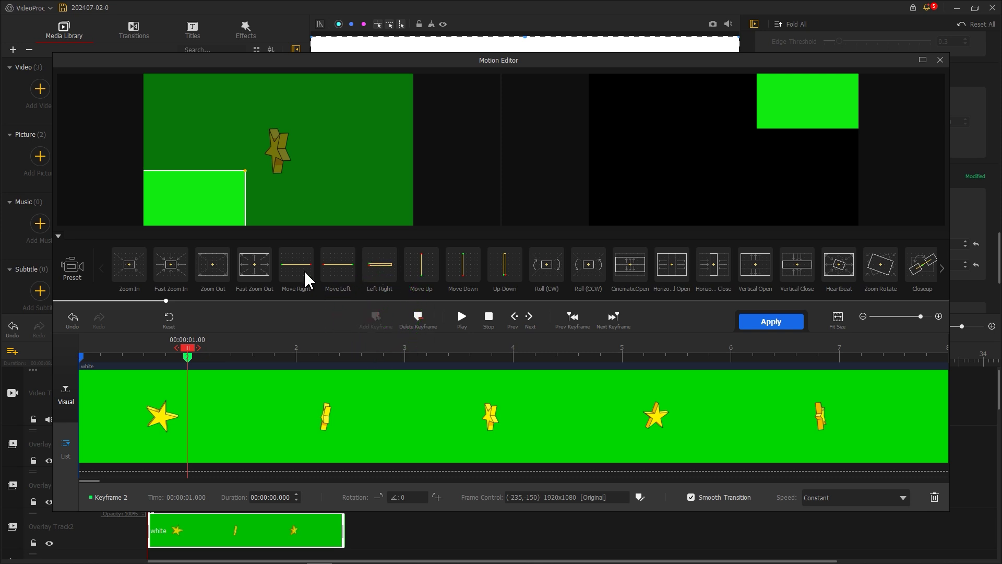
mouse_move(212, 193)
left_mouse_down()
mouse_move(299, 127)
mouse_move(301, 141)
left_mouse_up()
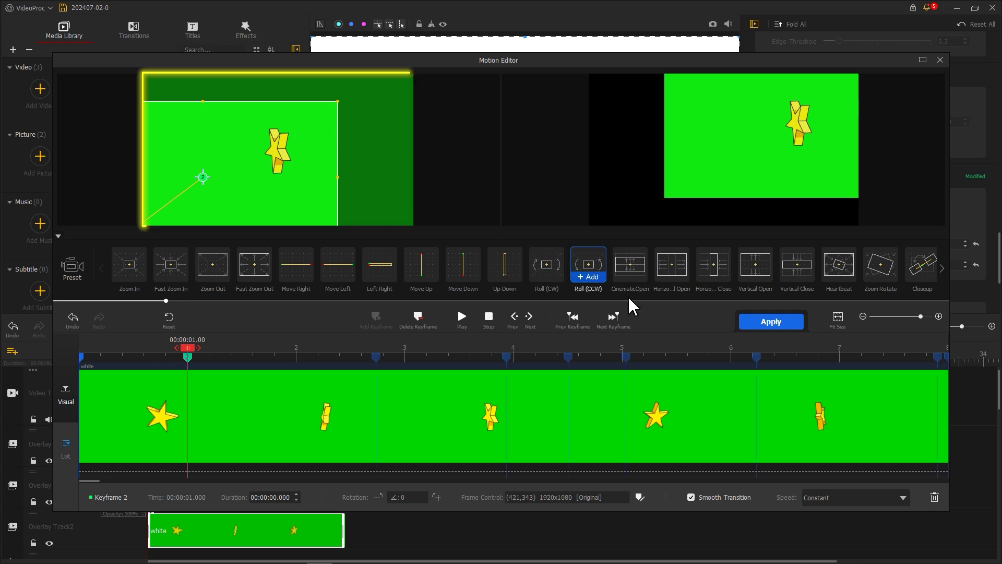
left_click(873, 501)
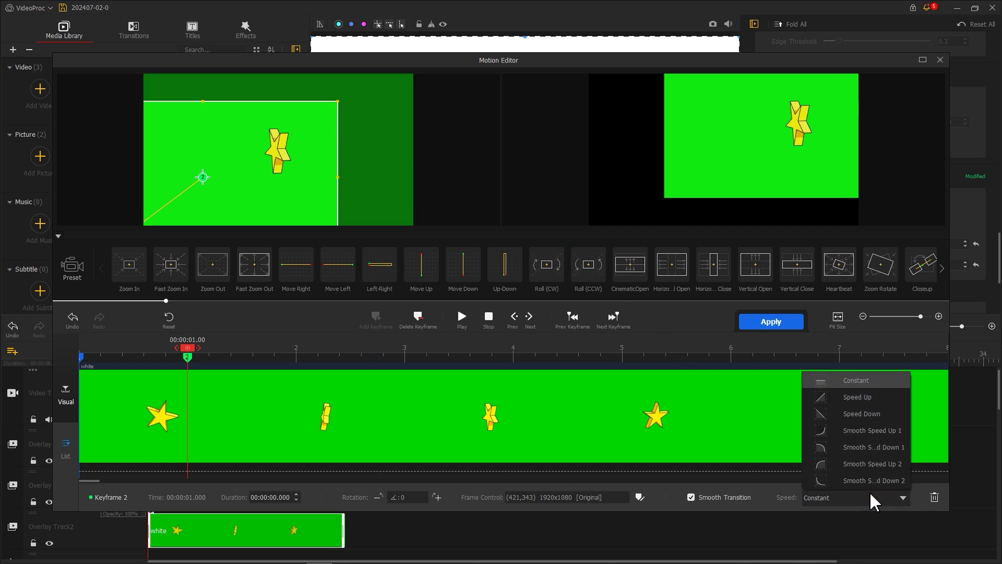
left_click(862, 447)
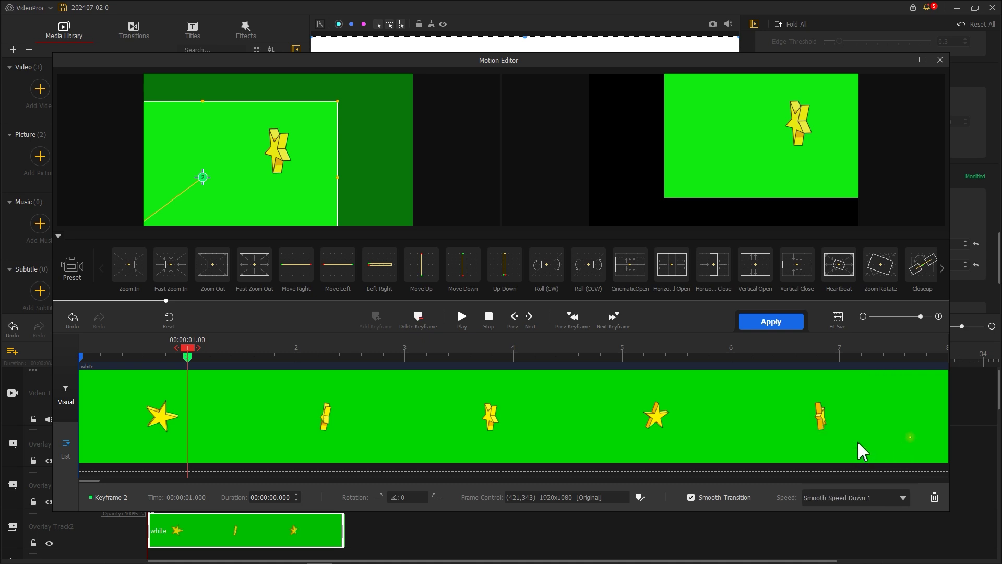
left_click(772, 322)
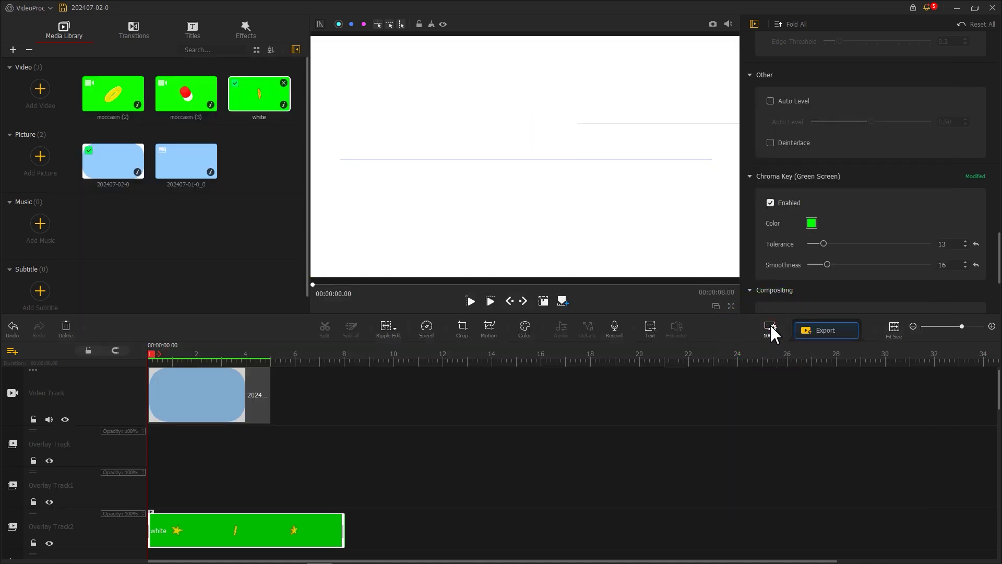
Place the moccasin pill clip on an overlay track and bring up its motion editor
left_click_drag(186, 94, 189, 487)
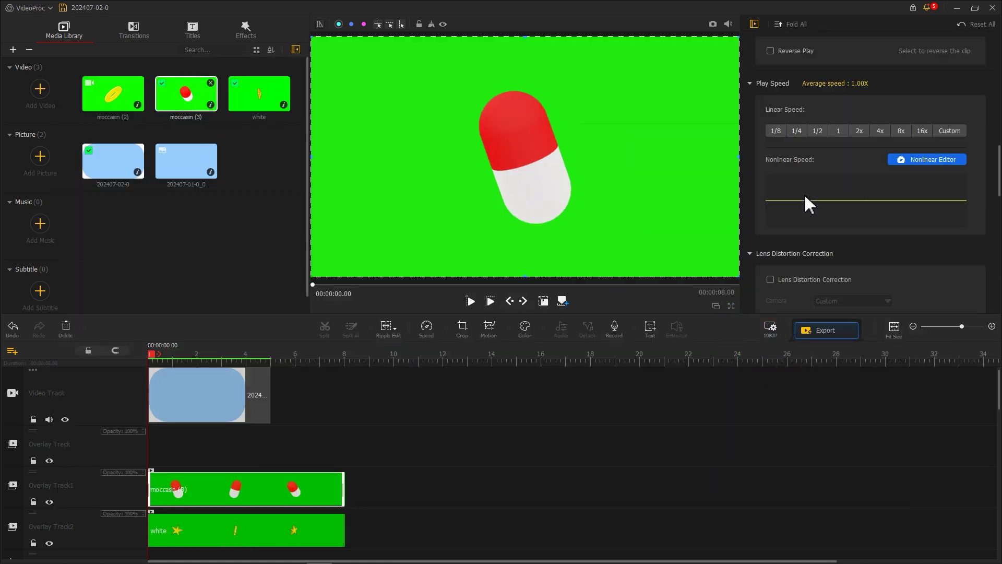
scroll(814, 236, "down", 5)
left_click(489, 330)
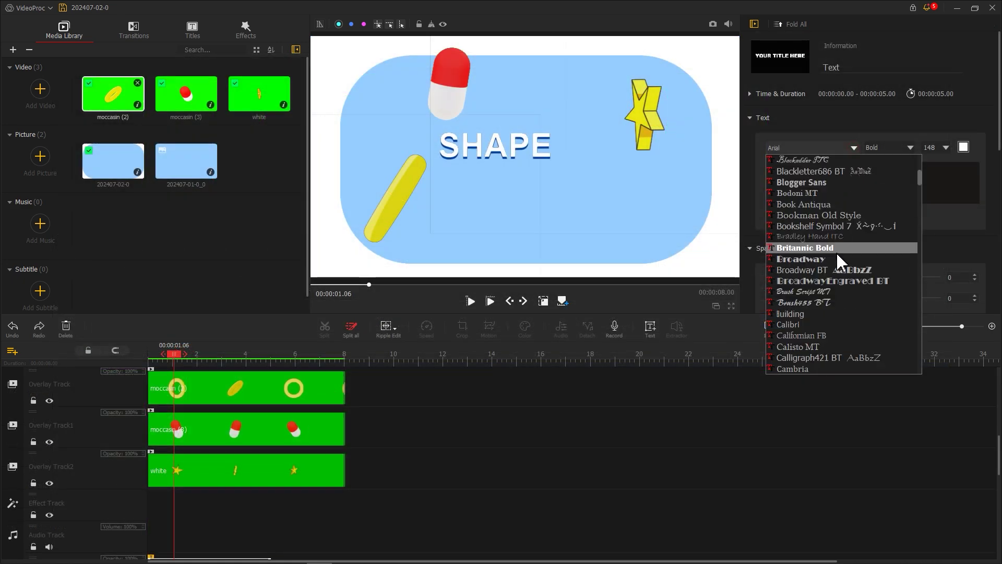
scroll(839, 262, "down", 3)
scroll(840, 263, "down", 3)
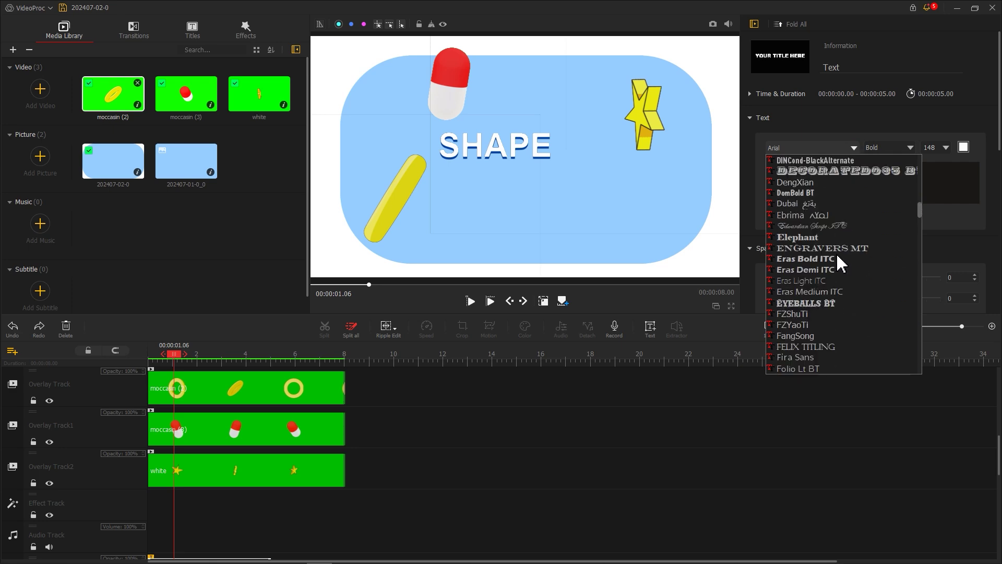
scroll(839, 262, "down", 3)
scroll(839, 263, "down", 3)
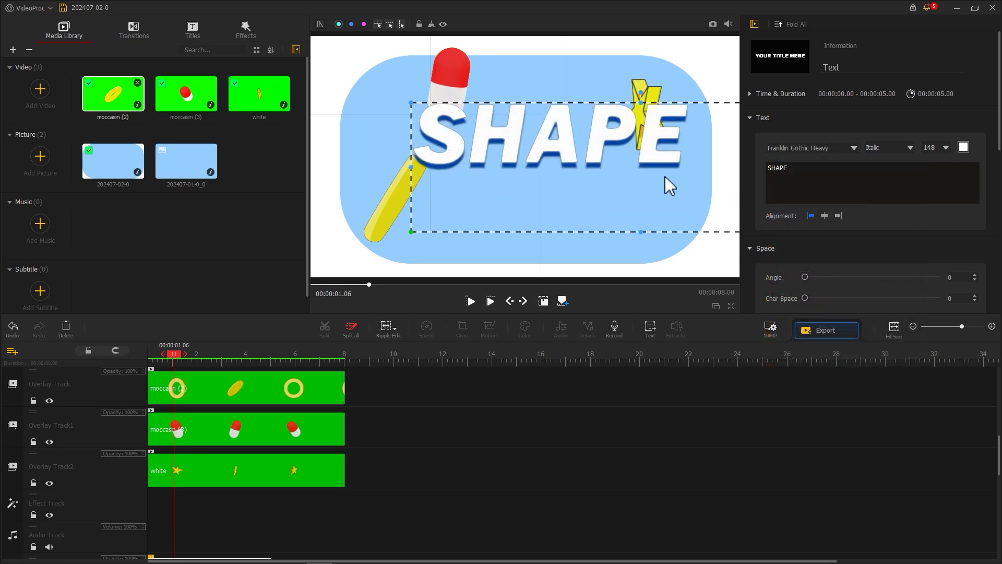